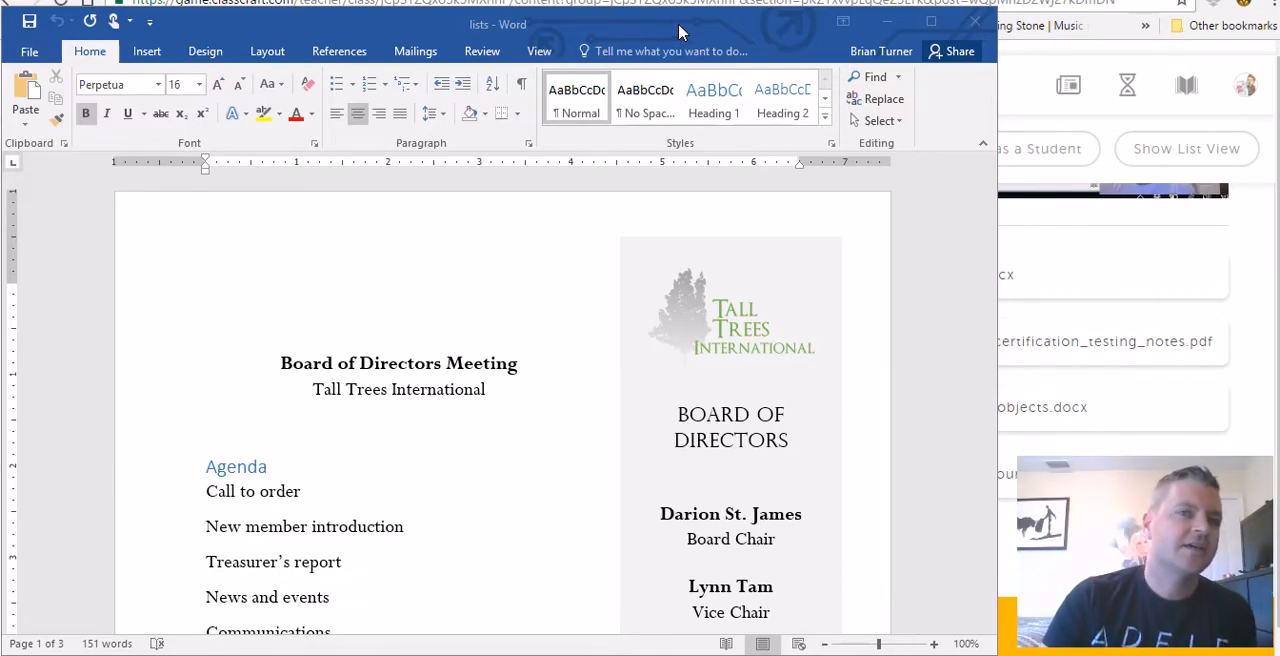
Step: Review task 32 in the word_certification_testing_notes PDF and look through the first page of the lists document in Word
{"action": "left_click", "coordinate": [620, 1]}
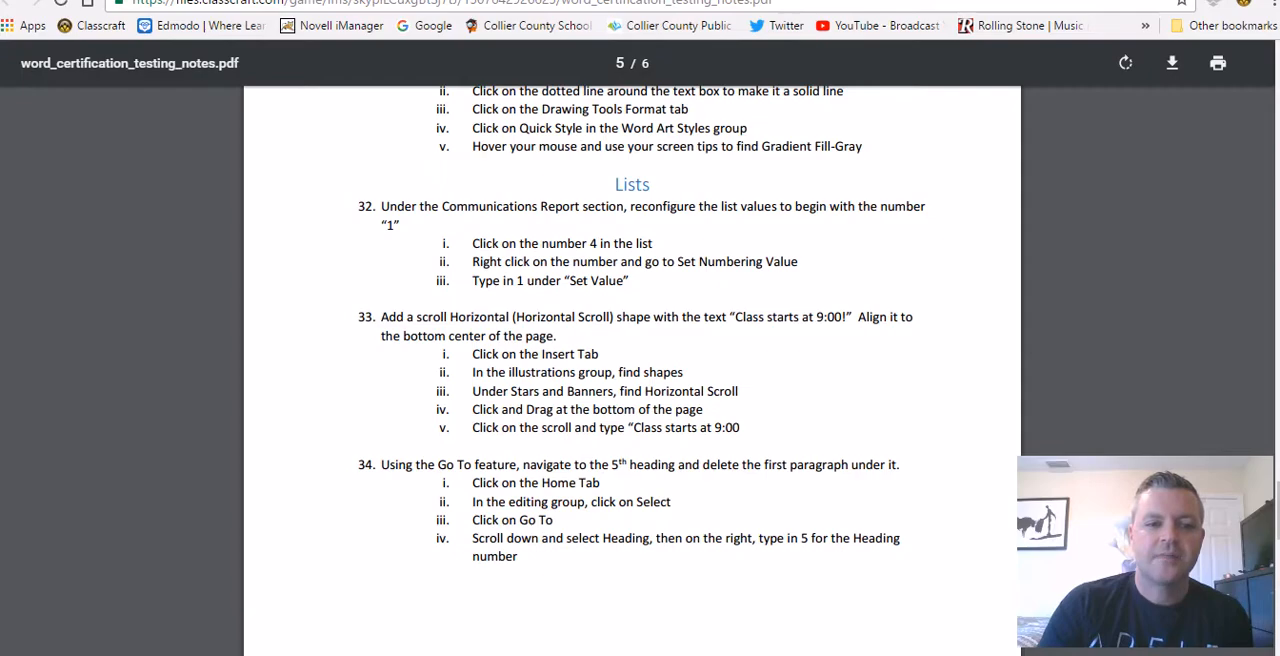
{"action": "left_click", "coordinate": [330, 654]}
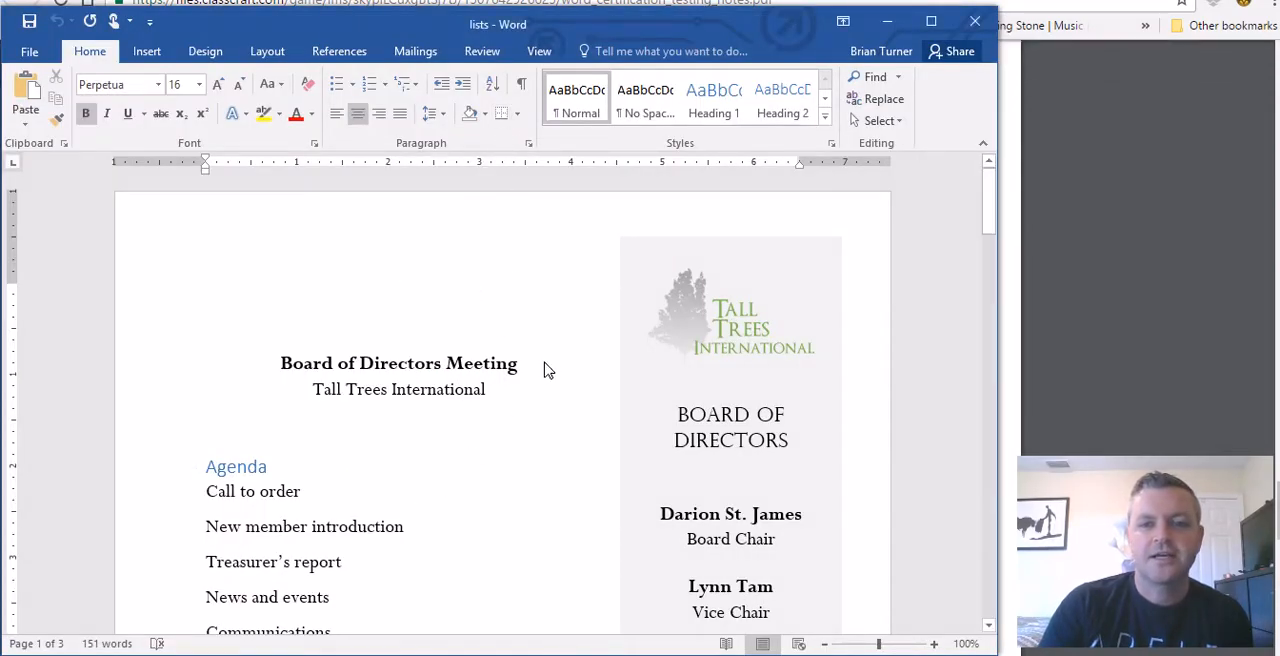
{"action": "scroll", "coordinate": [546, 370], "scroll_direction": "down", "scroll_amount": 3}
{"action": "scroll", "coordinate": [546, 370], "scroll_direction": "up", "scroll_amount": 2}
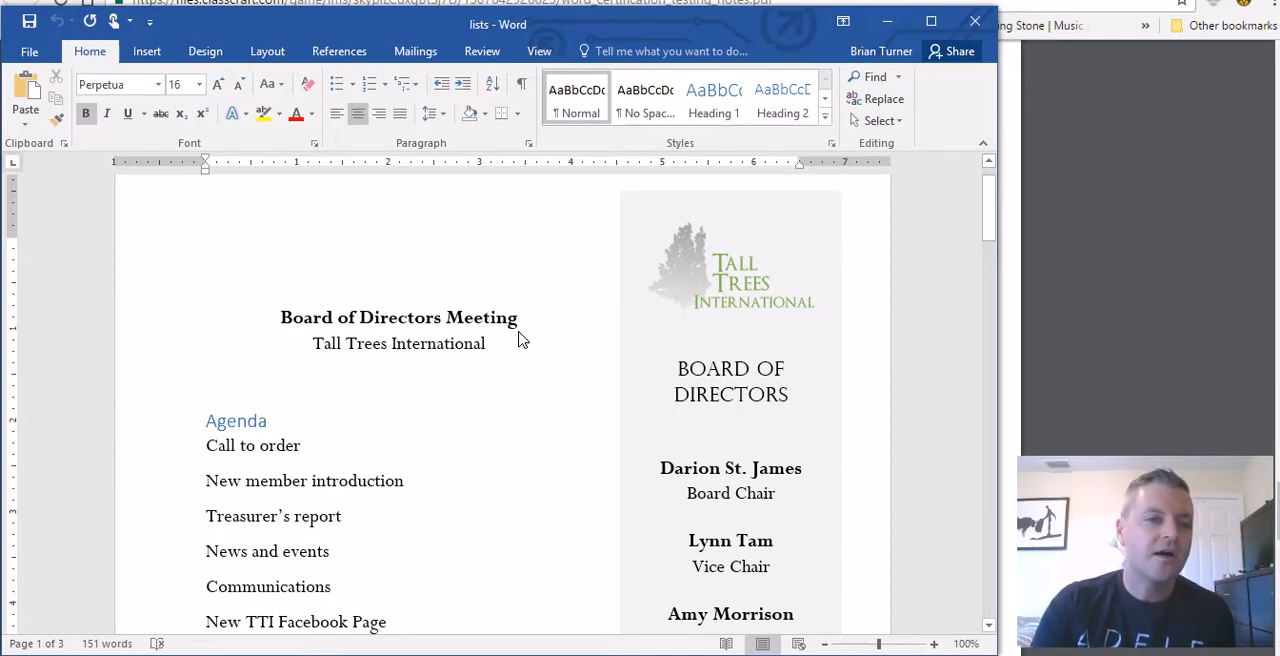
{"action": "scroll", "coordinate": [528, 350], "scroll_direction": "down", "scroll_amount": 3}
{"action": "scroll", "coordinate": [530, 360], "scroll_direction": "down", "scroll_amount": 7}
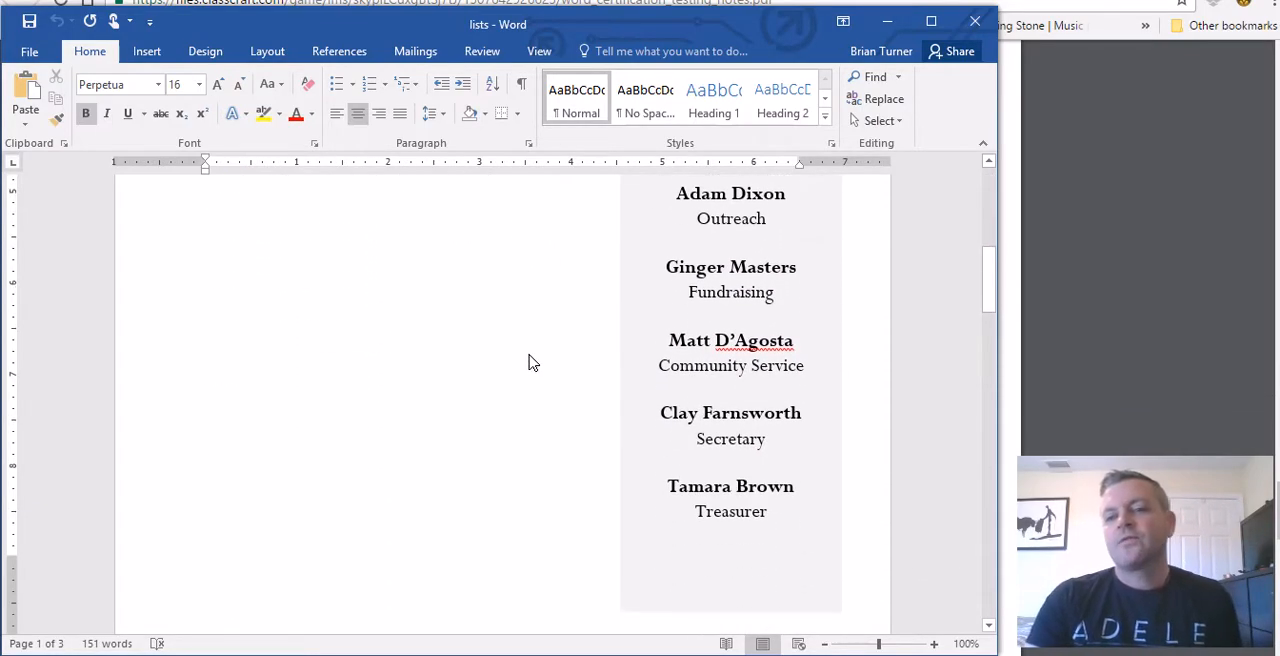
{"action": "scroll", "coordinate": [528, 362], "scroll_direction": "down", "scroll_amount": 2}
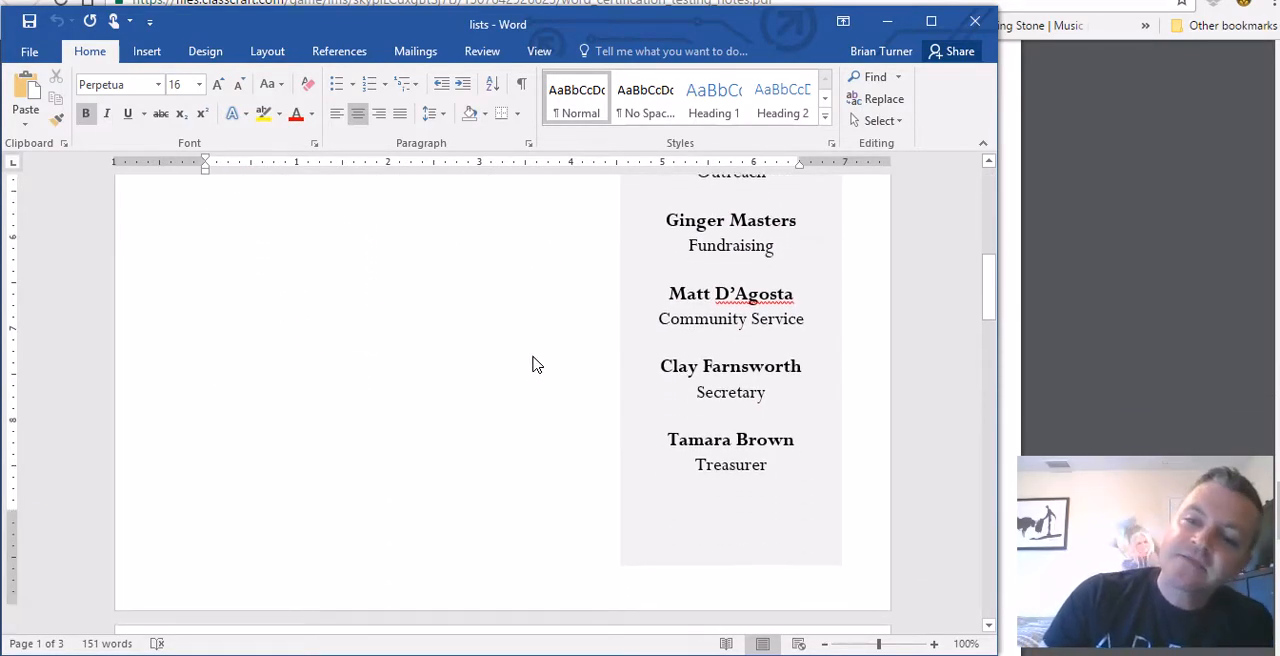
{"action": "scroll", "coordinate": [518, 370], "scroll_direction": "up", "scroll_amount": 12}
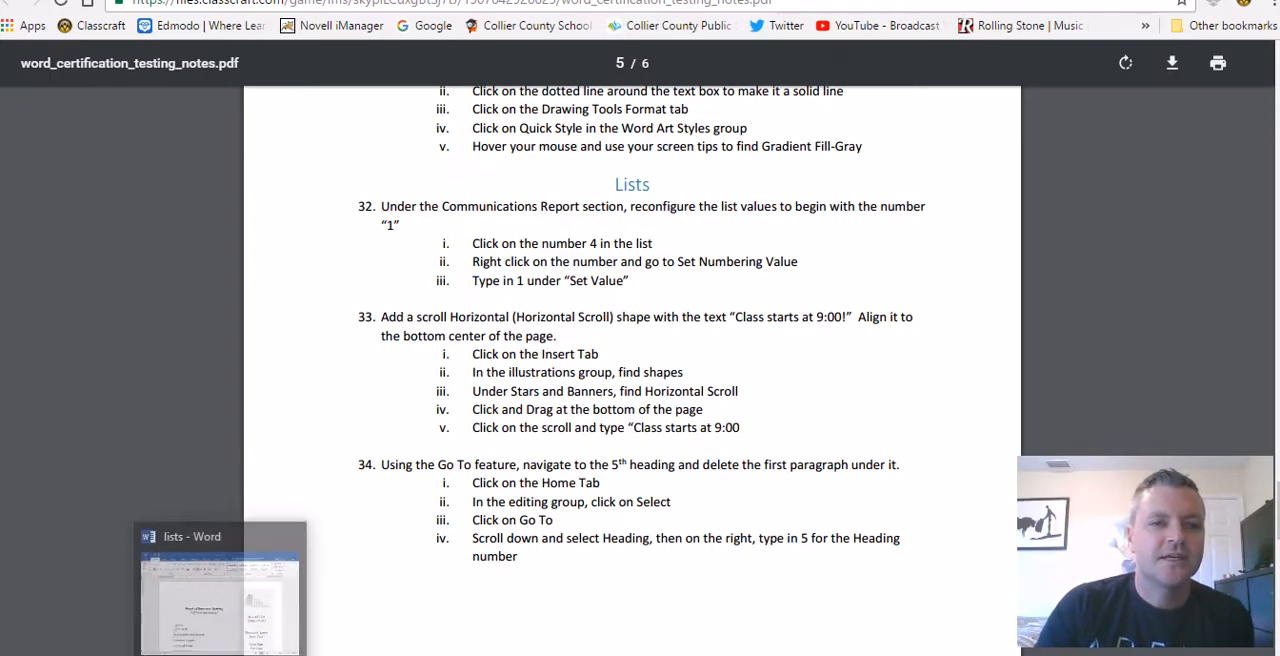
Step: In the lists document, set the numbering value of the Communications Report list to start a new list at 1
{"action": "left_click", "coordinate": [225, 652]}
{"action": "scroll", "coordinate": [489, 387], "scroll_direction": "down", "scroll_amount": 10}
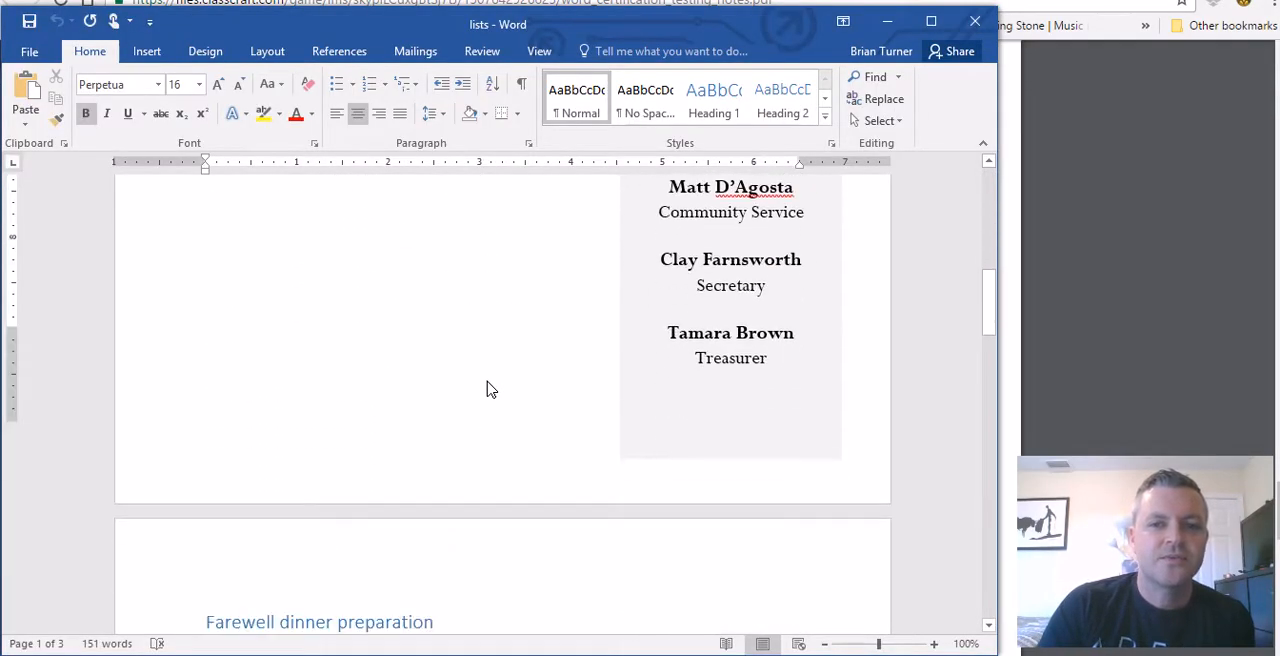
{"action": "scroll", "coordinate": [506, 346], "scroll_direction": "down", "scroll_amount": 10}
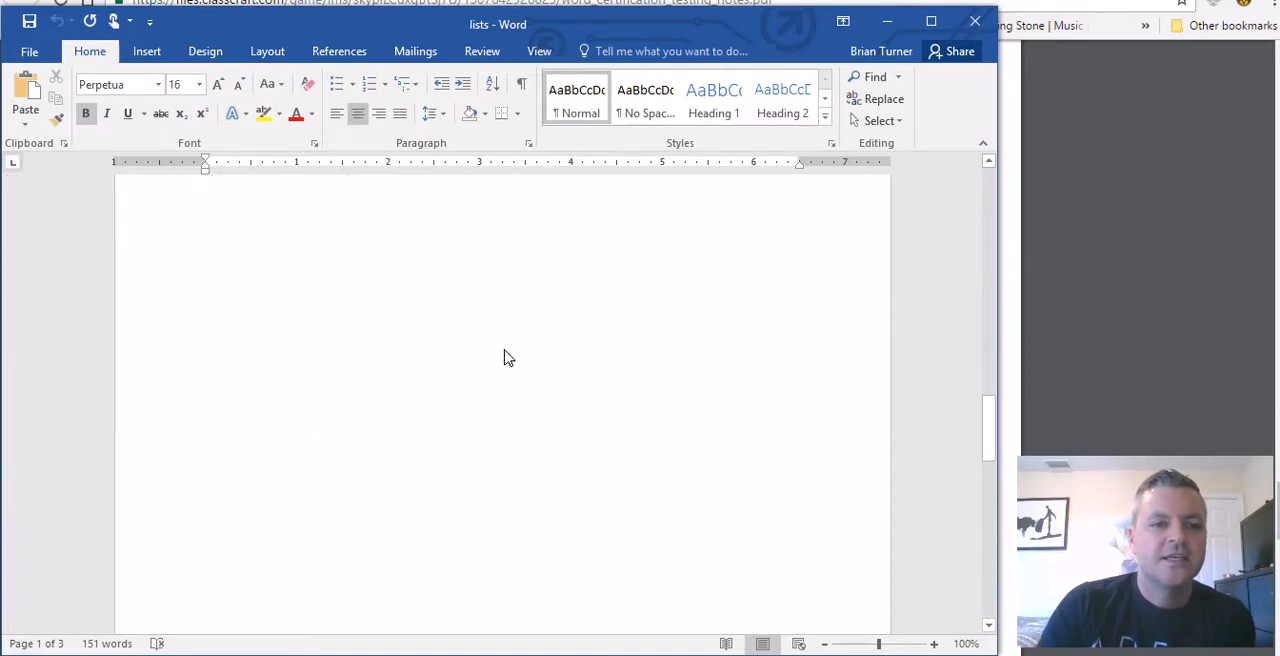
{"action": "scroll", "coordinate": [505, 370], "scroll_direction": "down", "scroll_amount": 10}
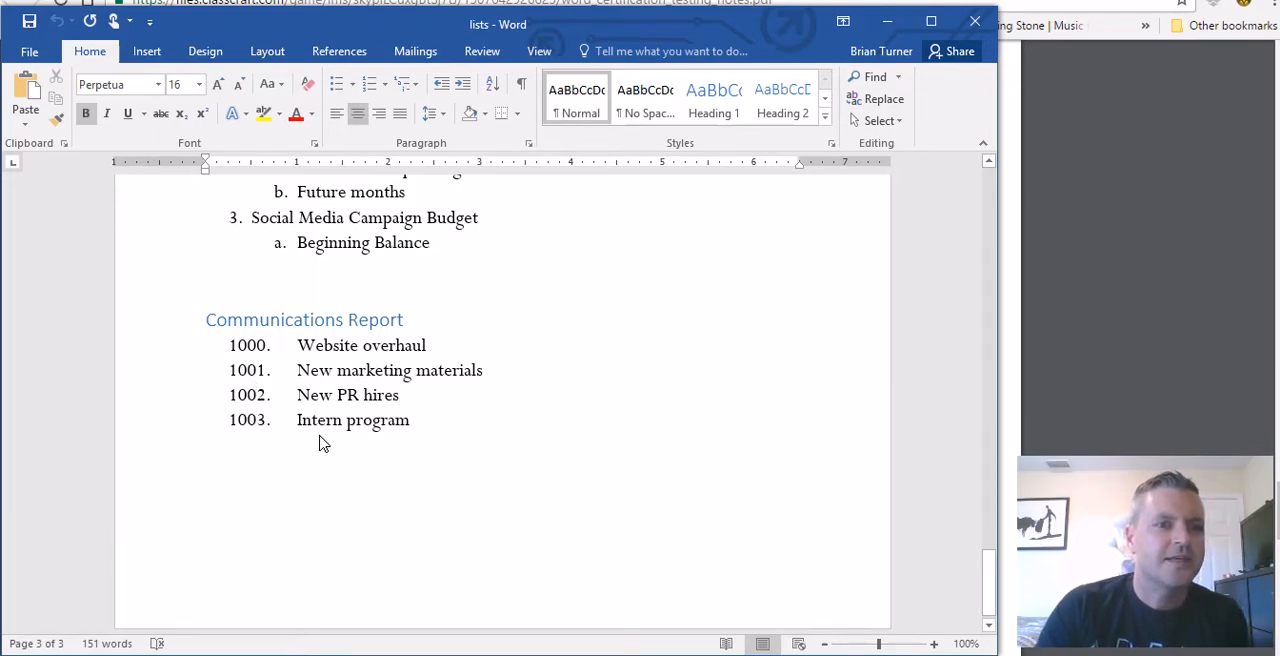
{"action": "scroll", "coordinate": [320, 440], "scroll_direction": "up", "scroll_amount": 1}
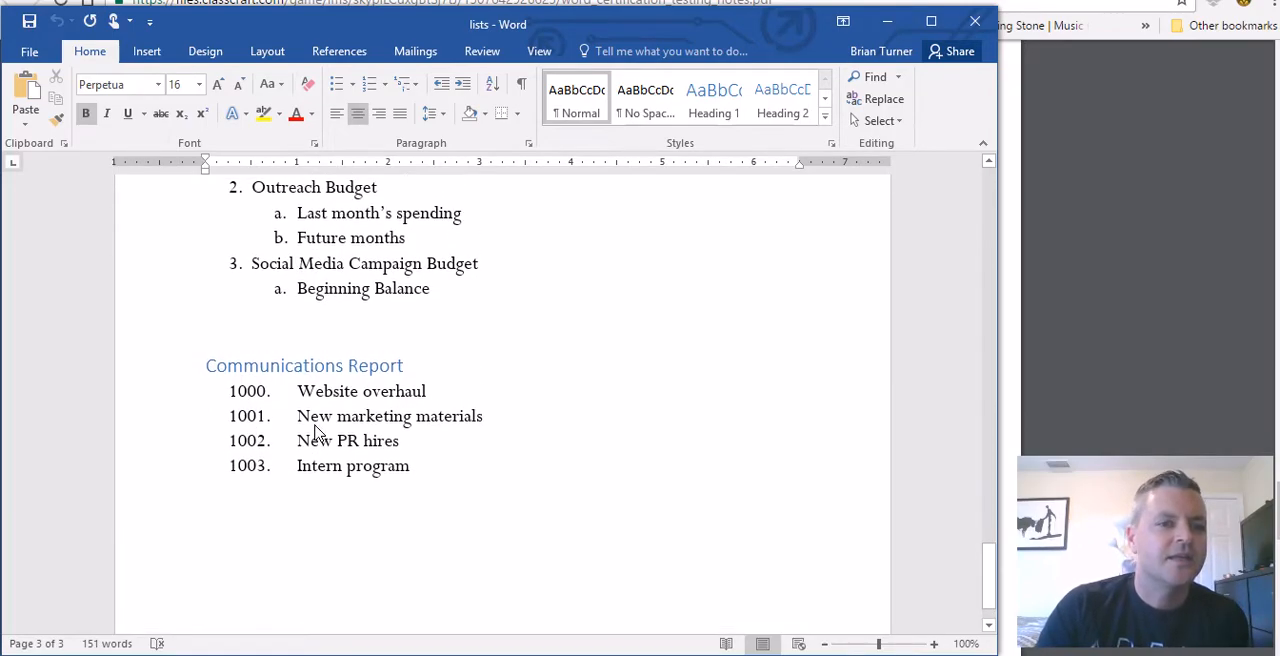
{"action": "left_click", "coordinate": [247, 393]}
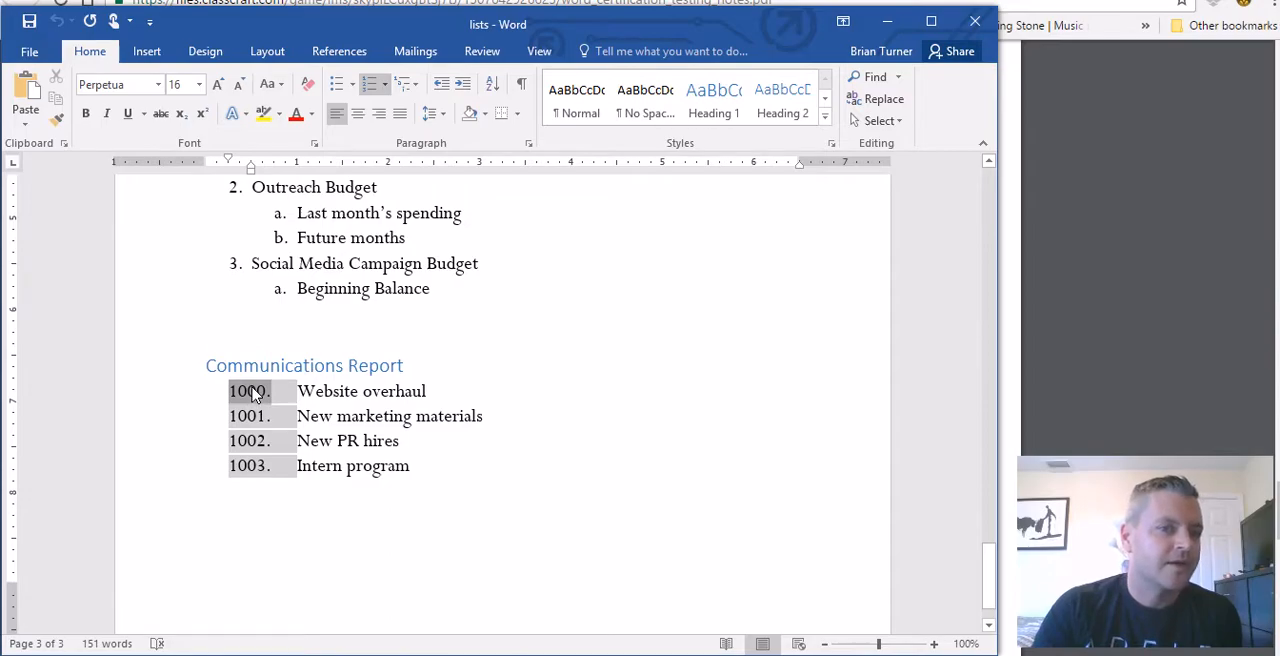
{"action": "right_click", "coordinate": [256, 399]}
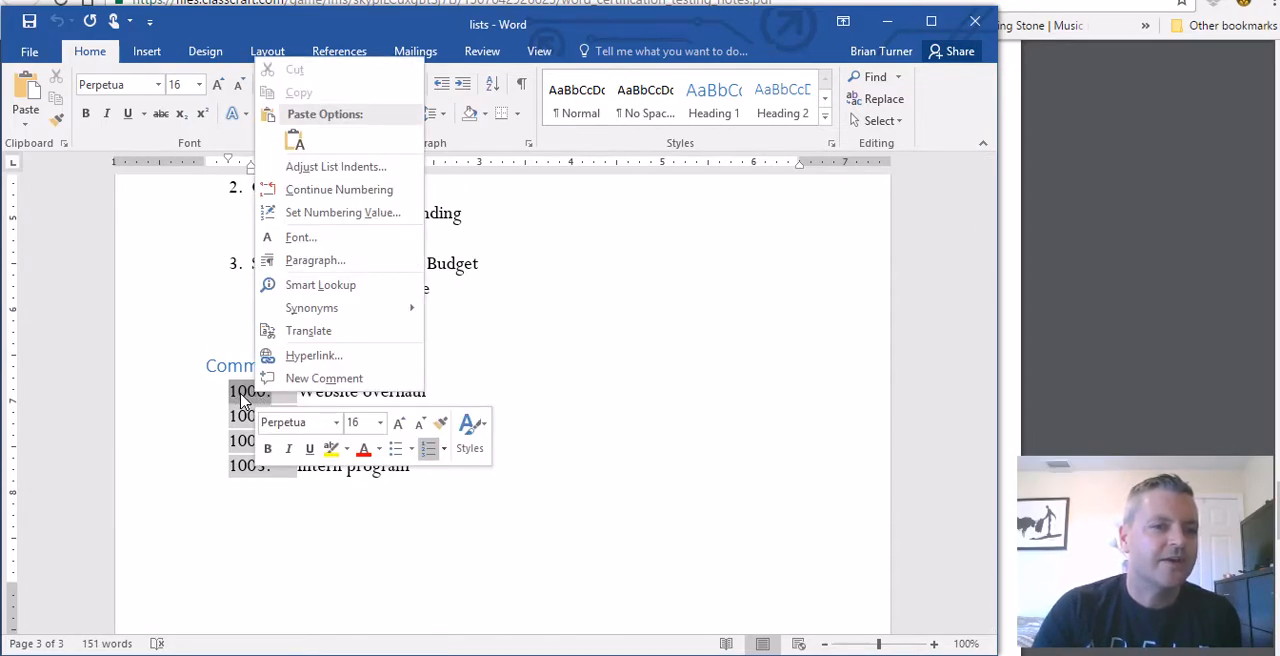
{"action": "left_click", "coordinate": [342, 212]}
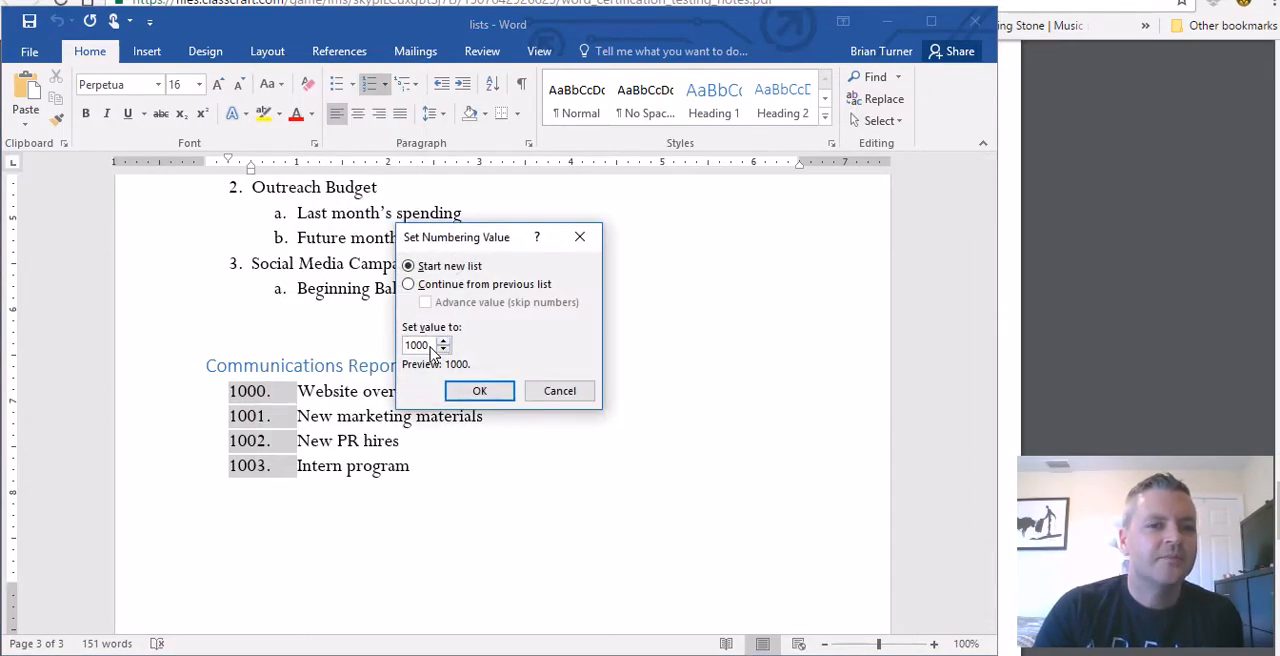
{"action": "double_click", "coordinate": [416, 345]}
{"action": "type", "text": "1"}
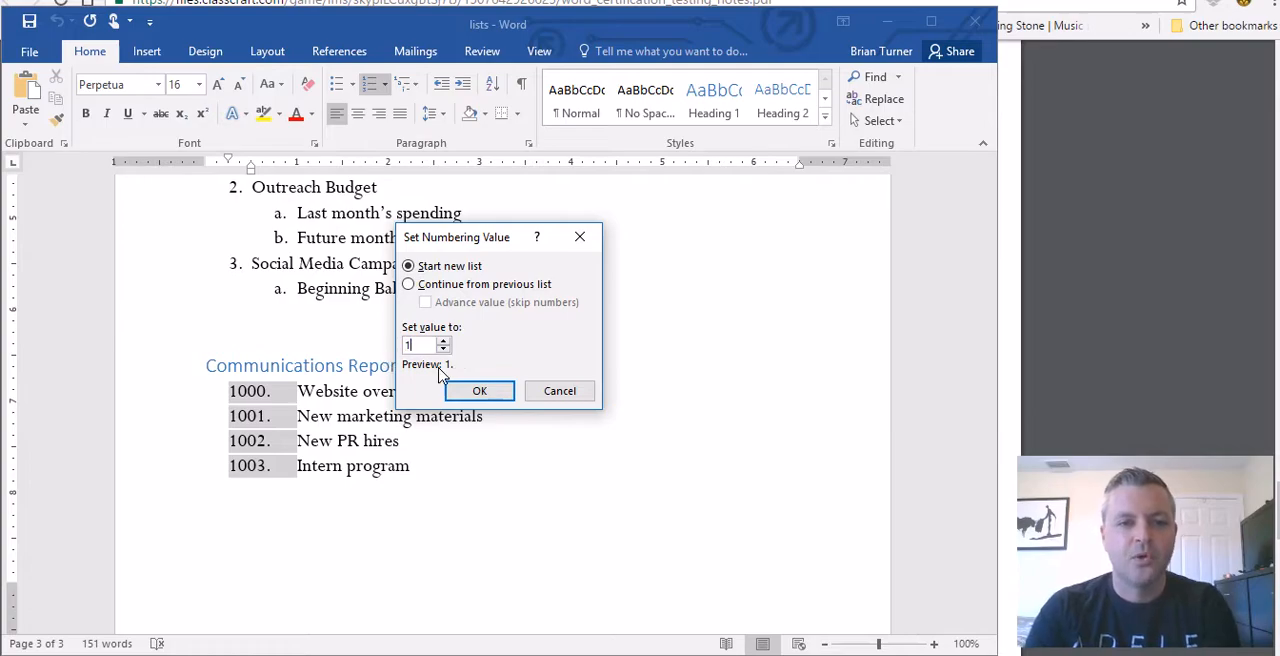
{"action": "left_click", "coordinate": [460, 390]}
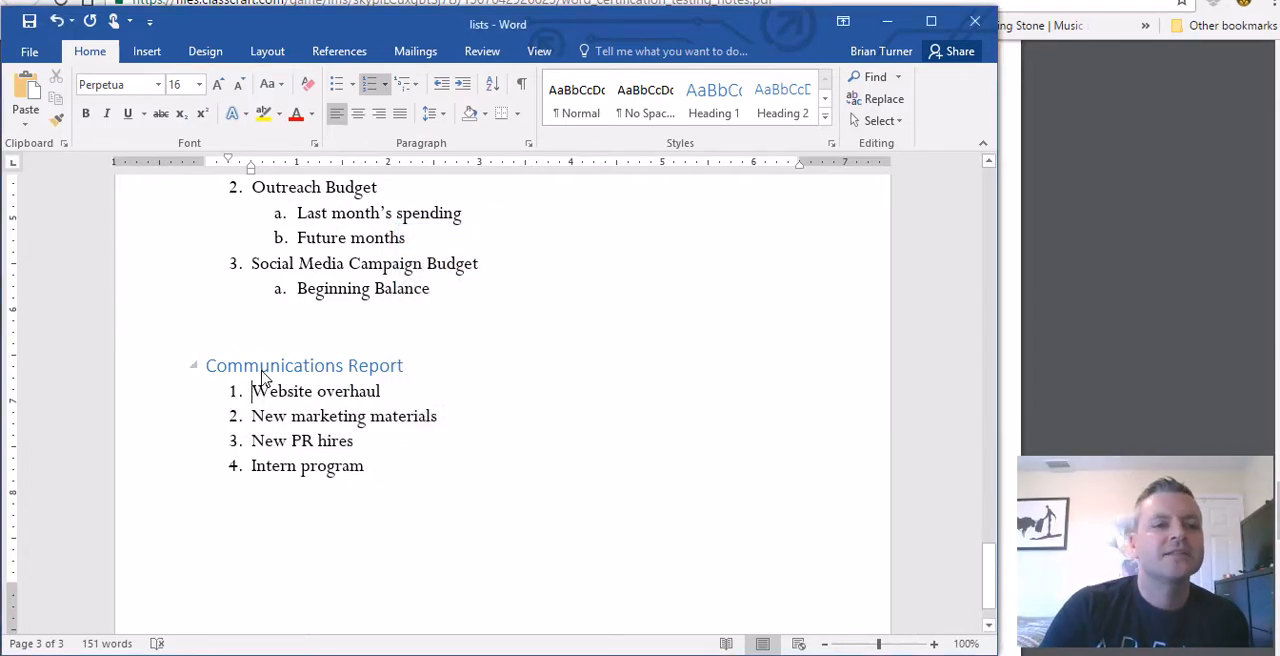
Step: Check task 33 in the PDF notes and draw a Horizontal Scroll shape about 4.7" by 1.28" below the Communications Report list in Word
{"action": "key", "text": "alt+Tab"}
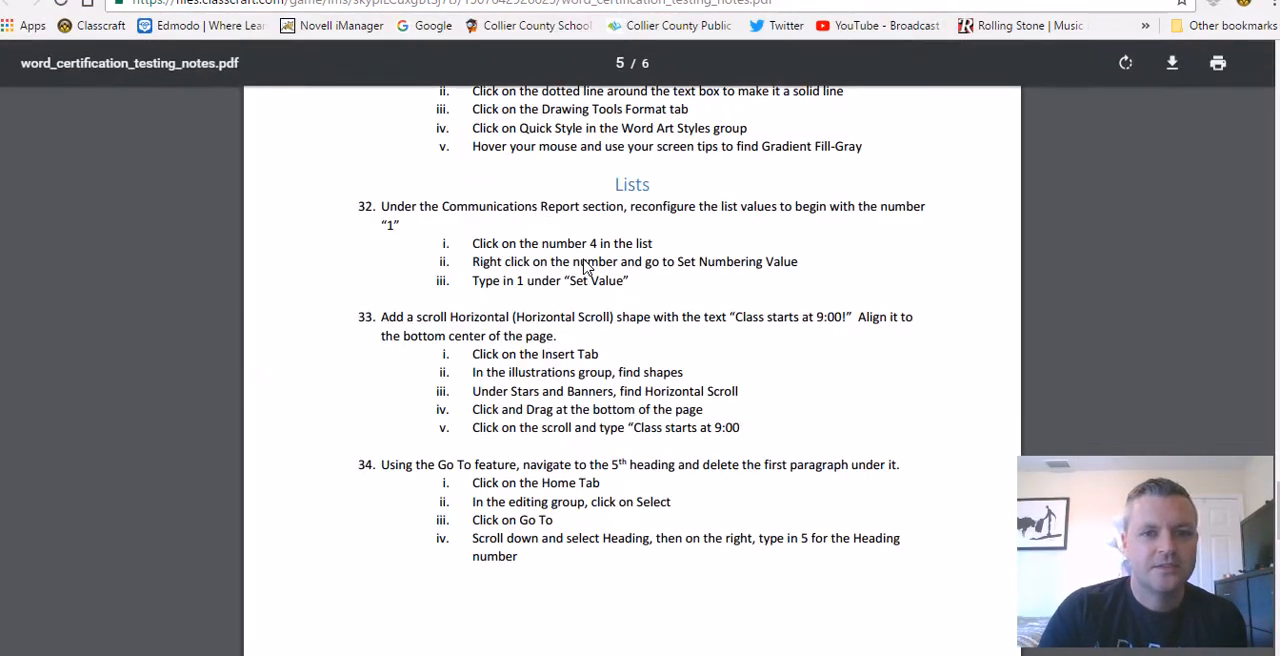
{"action": "scroll", "coordinate": [439, 310], "scroll_direction": "down", "scroll_amount": 1}
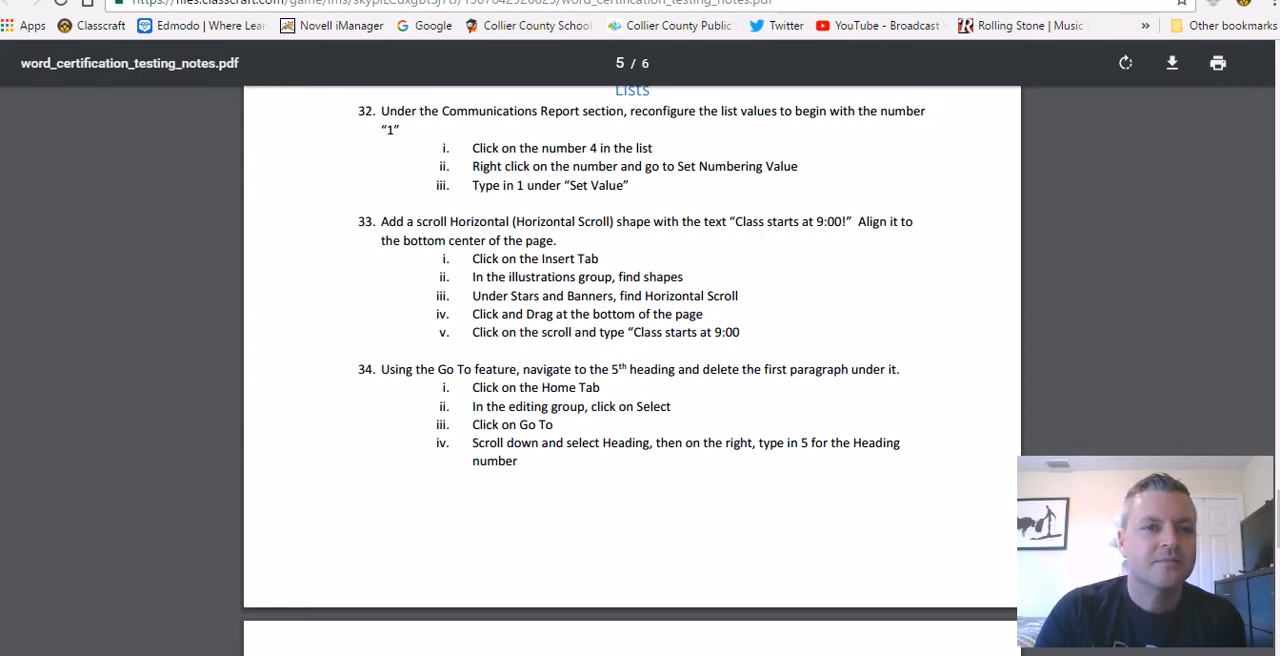
{"action": "left_click", "coordinate": [274, 654]}
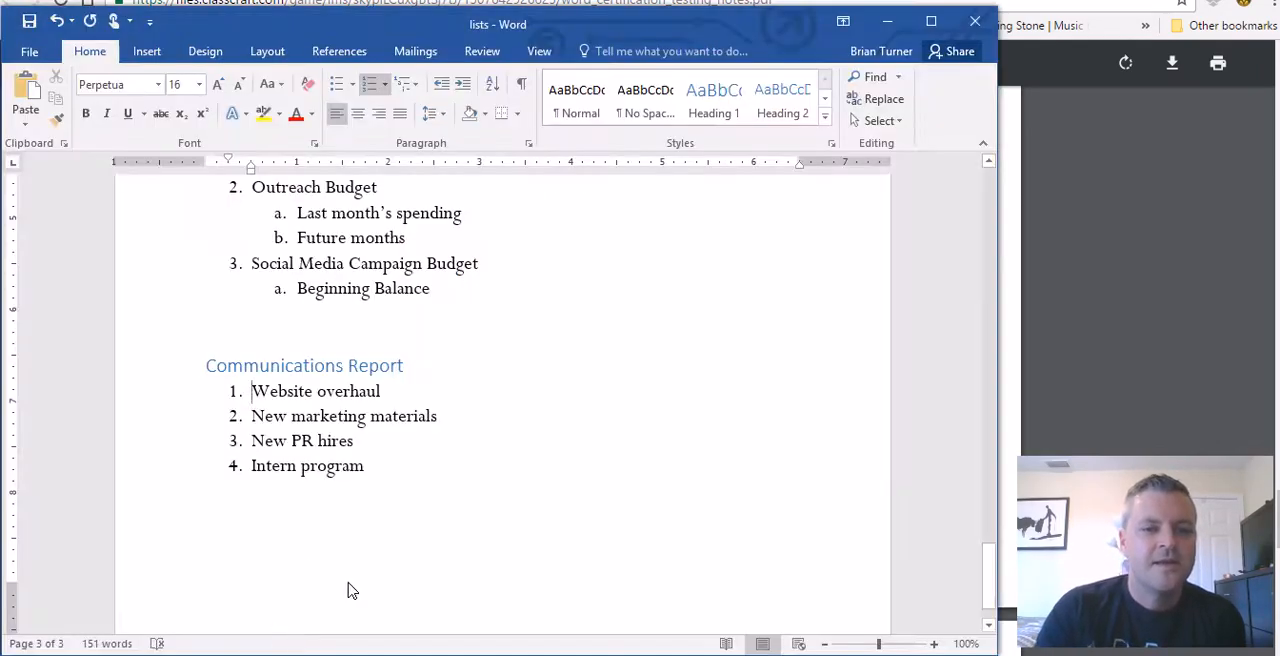
{"action": "scroll", "coordinate": [530, 435], "scroll_direction": "down", "scroll_amount": 2}
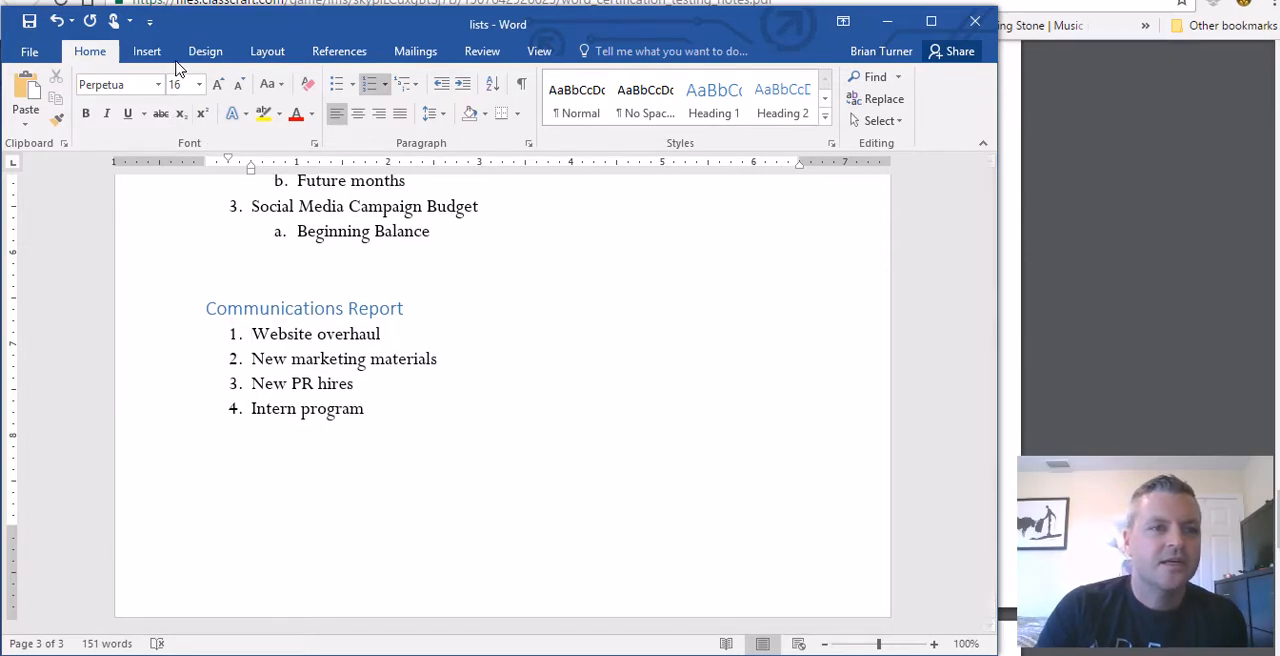
{"action": "left_click", "coordinate": [147, 51]}
{"action": "left_click", "coordinate": [209, 118]}
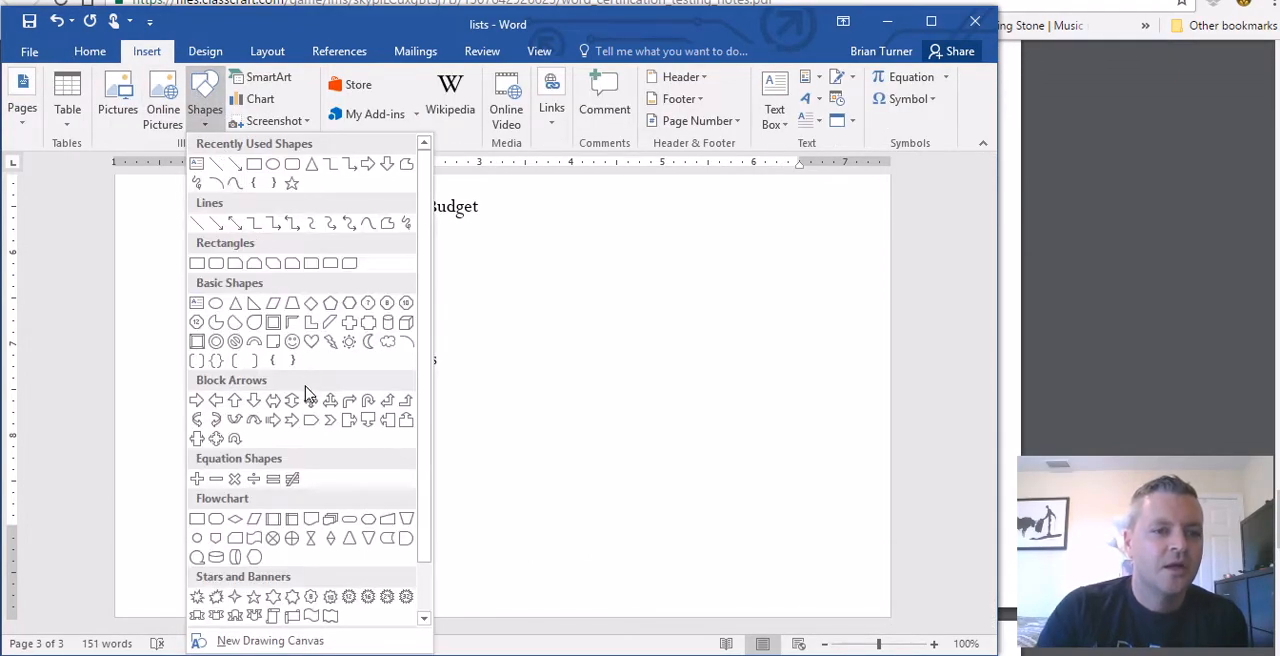
{"action": "left_click", "coordinate": [297, 617]}
{"action": "left_click_drag", "start_coordinate": [281, 471], "coordinate": [709, 590]}
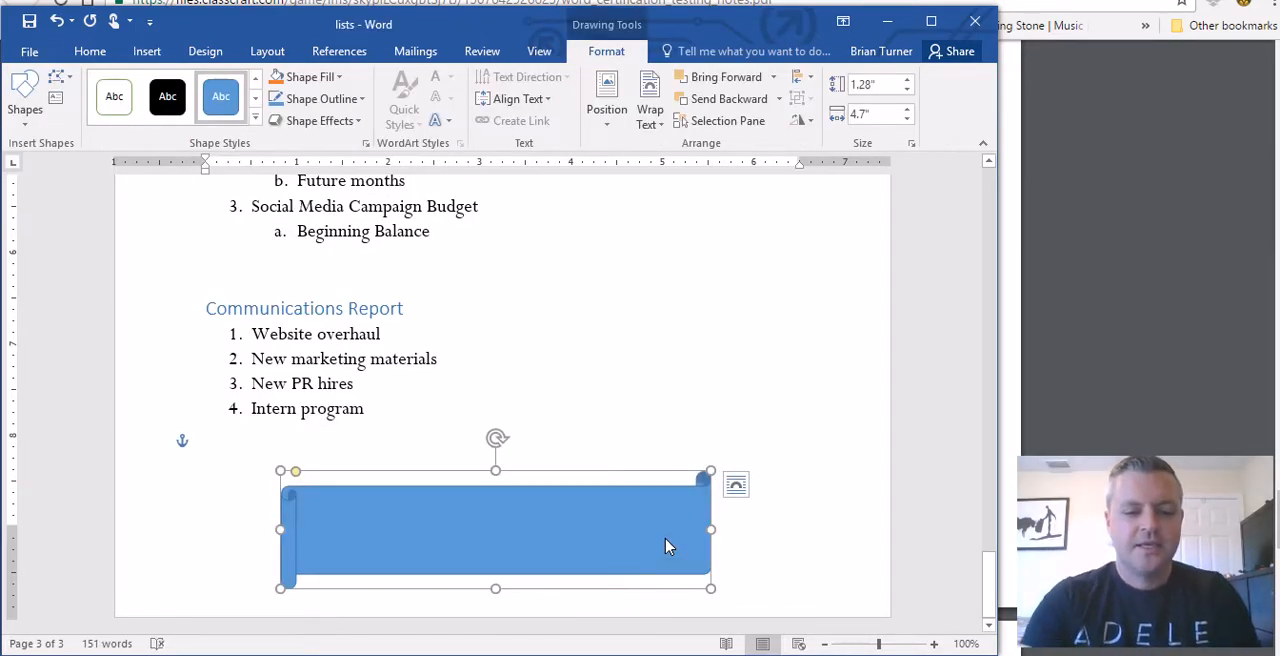
Step: Enter the text "Class Starts at 9:00!" in the scroll shape
{"action": "type", "text": "Class Starts at"}
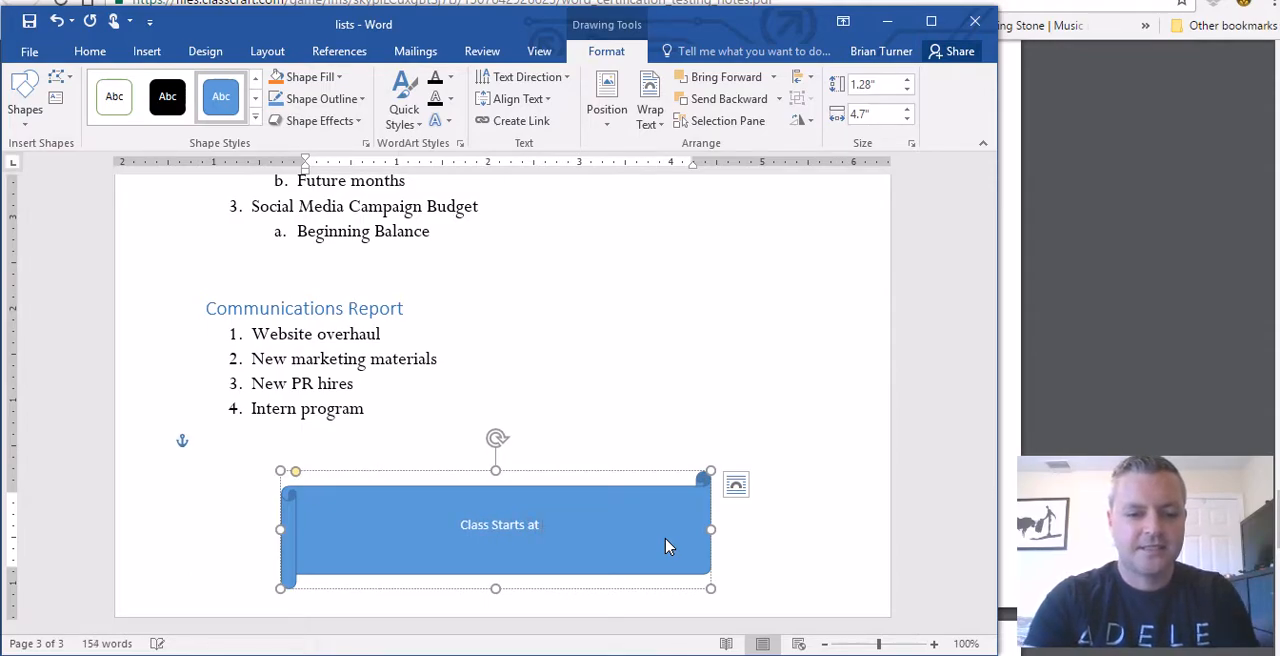
{"action": "type", "text": " 9:00!"}
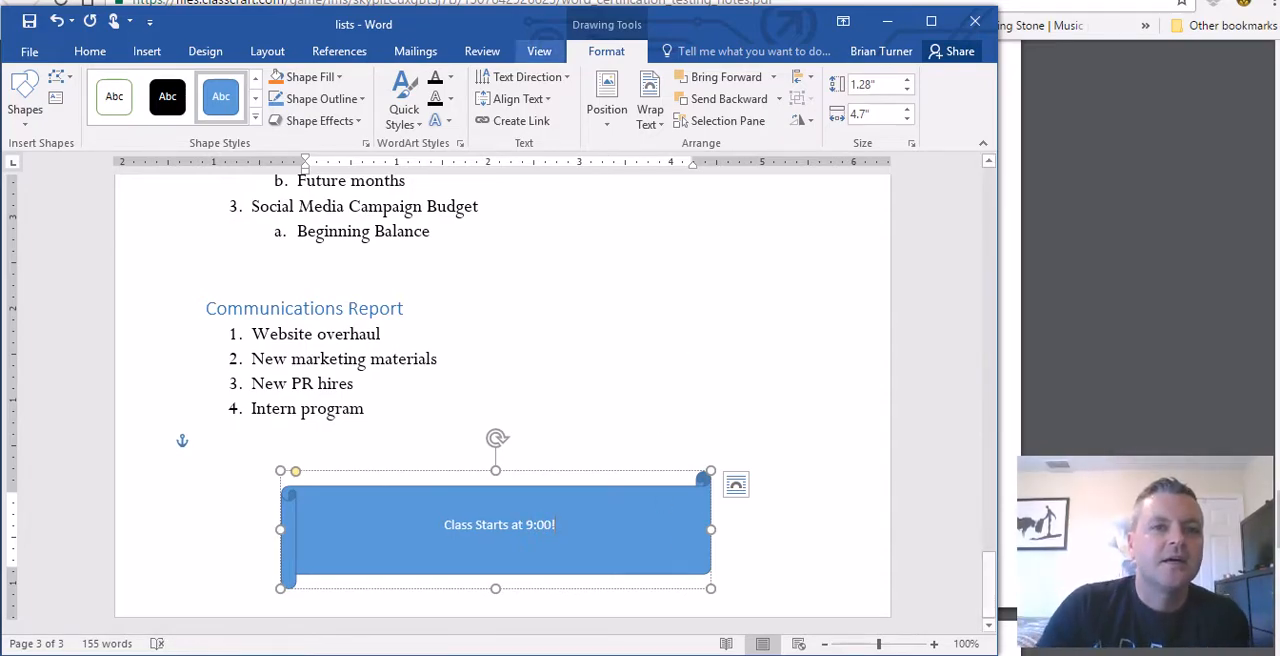
Step: Recheck task 33 in the PDF notes and position the scroll shape in Bottom Center with Square Text Wrapping in Word
{"action": "left_click", "coordinate": [525, 2]}
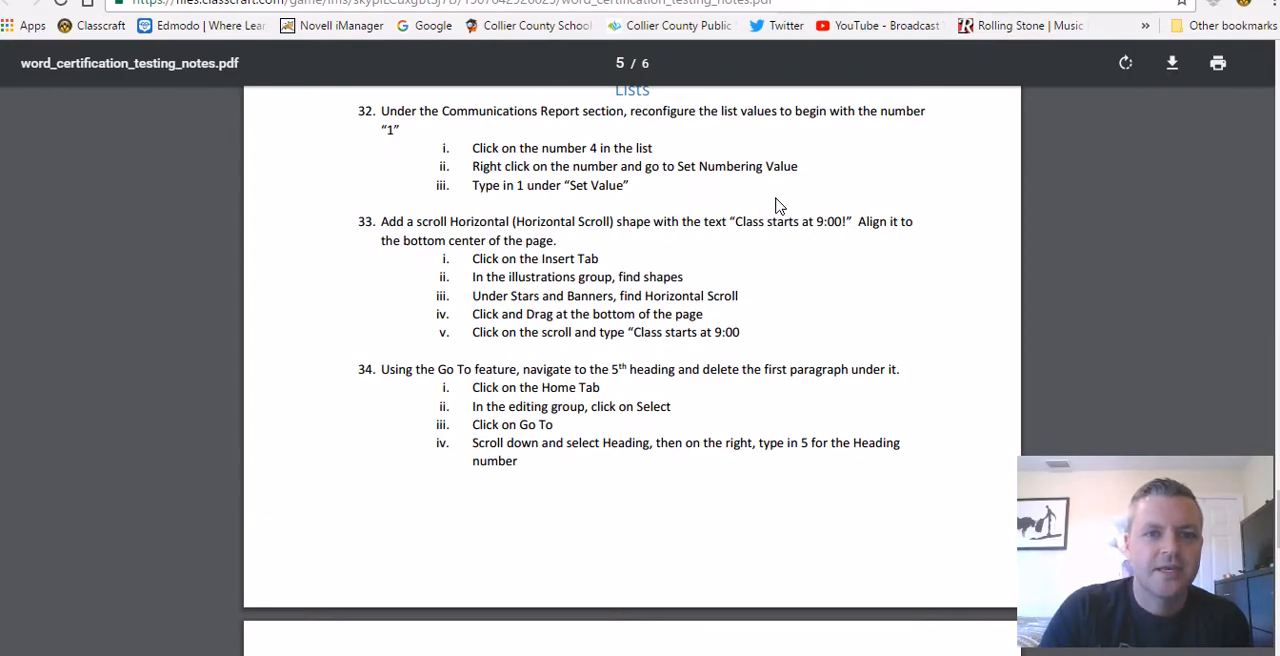
{"action": "key", "text": "alt+Tab"}
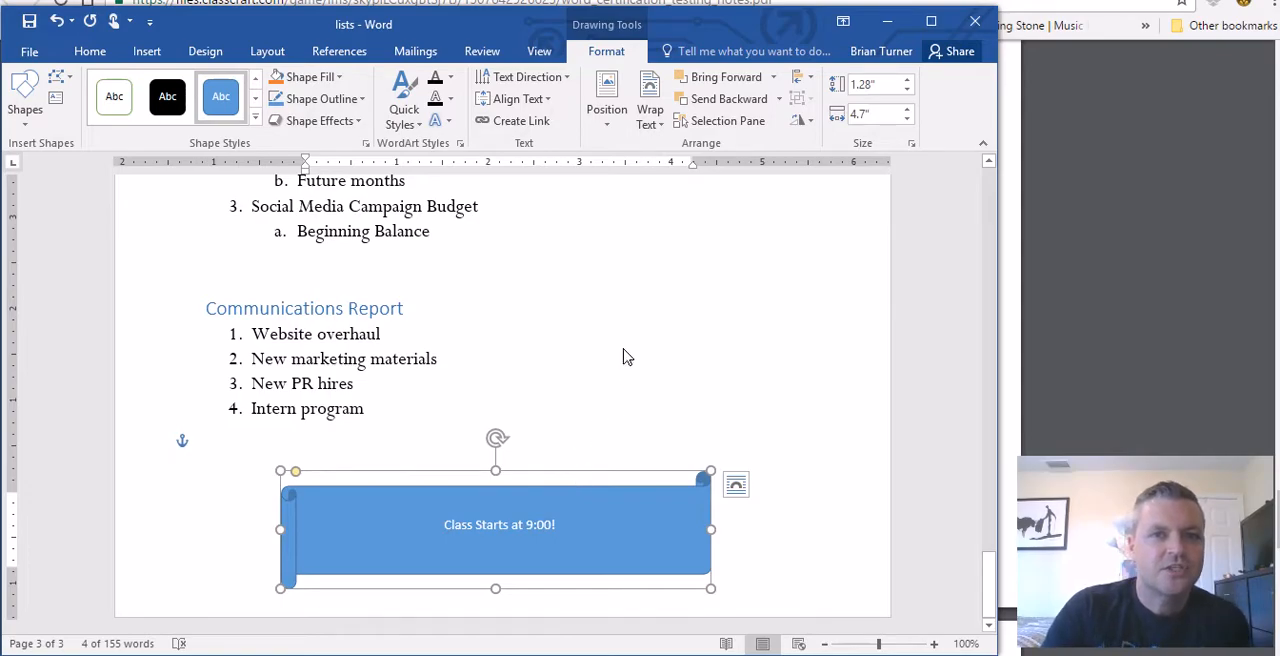
{"action": "left_click", "coordinate": [806, 78]}
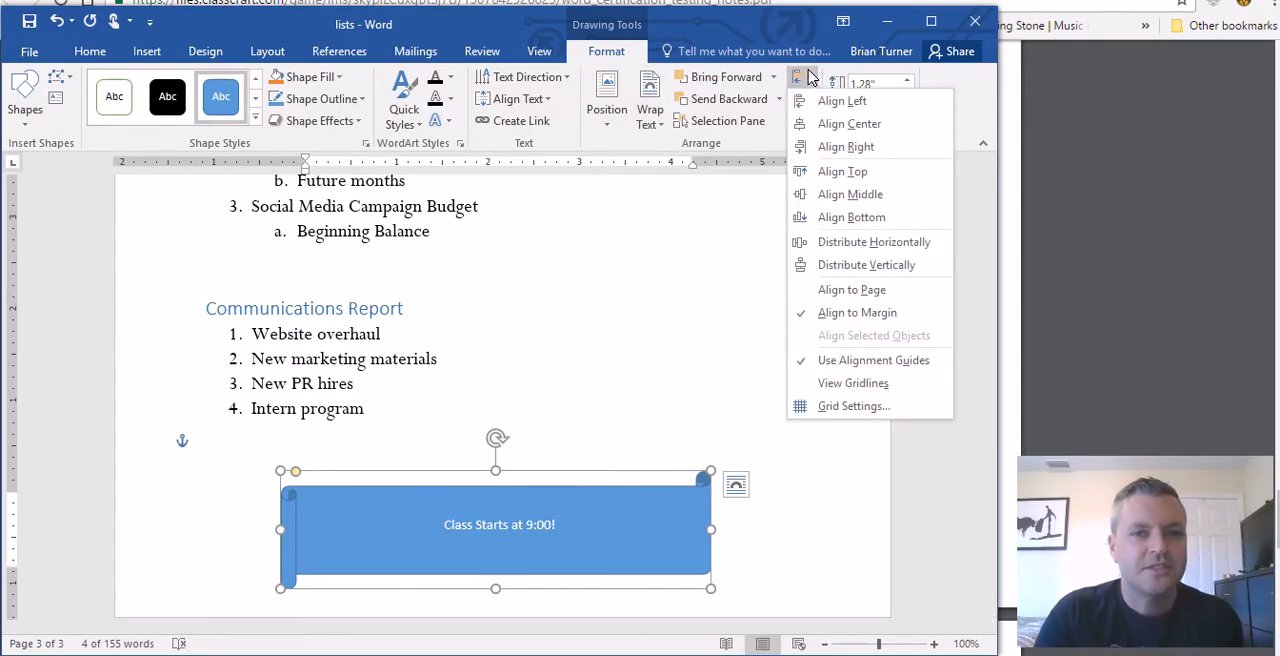
{"action": "left_click", "coordinate": [612, 124]}
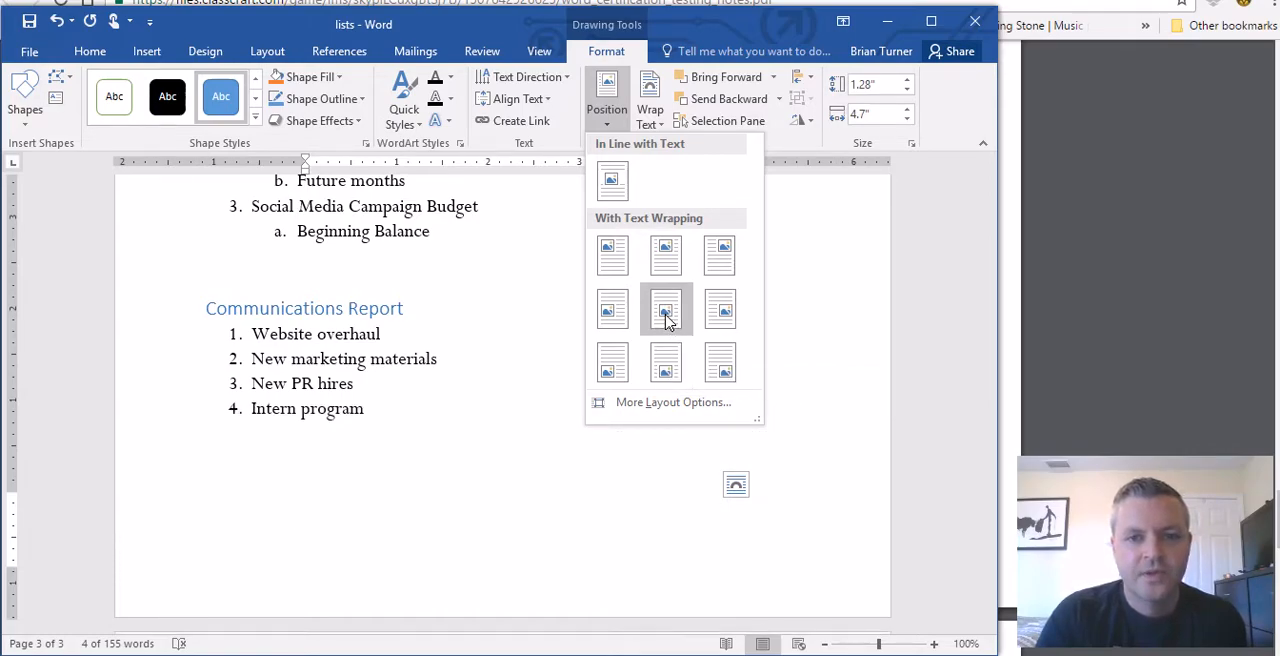
{"action": "left_click", "coordinate": [671, 365]}
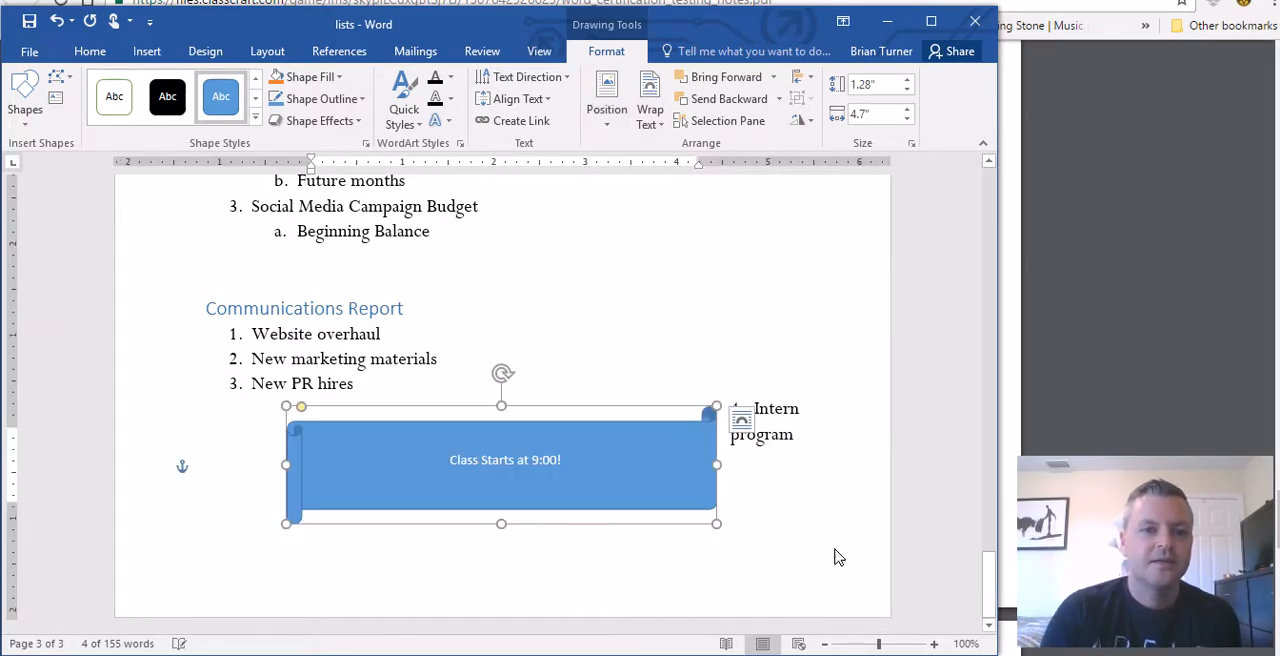
{"action": "left_click", "coordinate": [777, 496]}
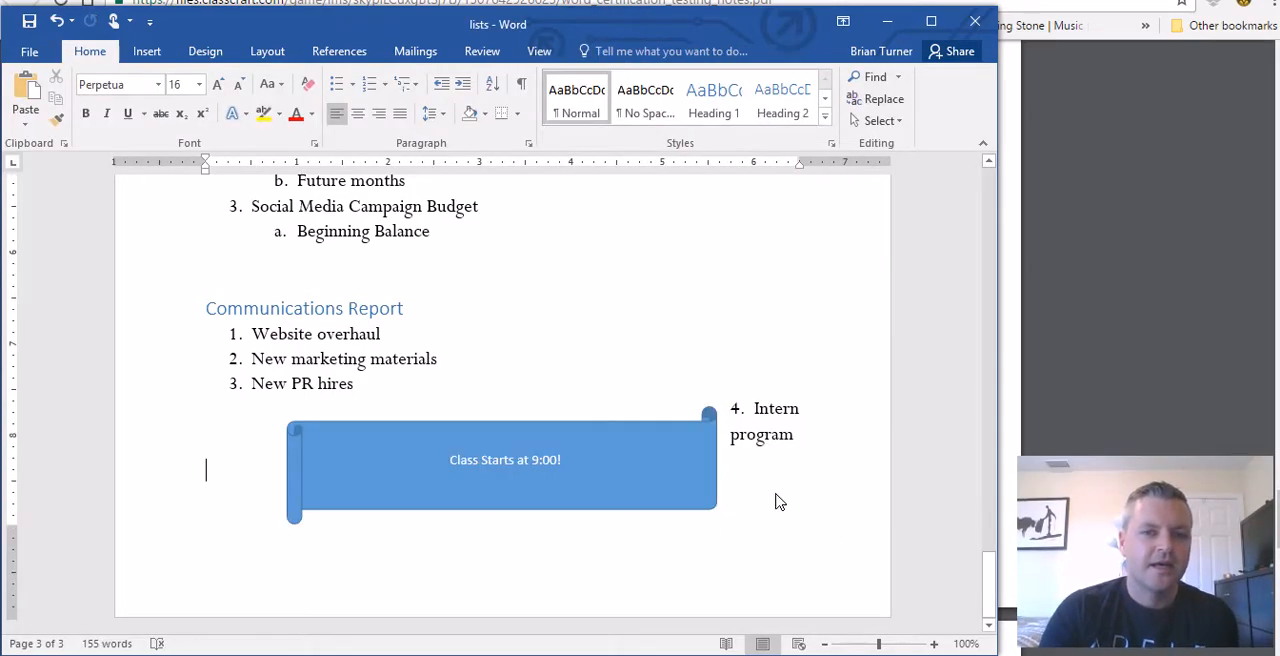
Step: Move the scroll shape slightly down below the list, and align it to the bottom and center of the margins
{"action": "left_click", "coordinate": [641, 428]}
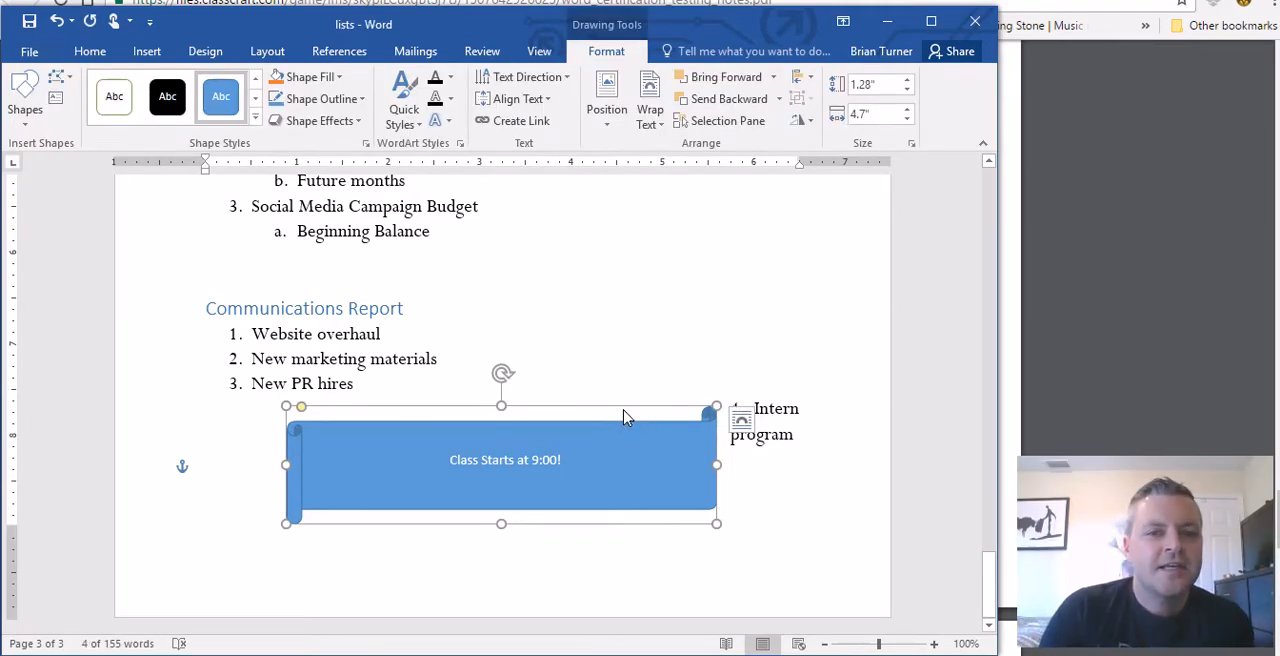
{"action": "left_click_drag", "start_coordinate": [624, 411], "coordinate": [628, 445]}
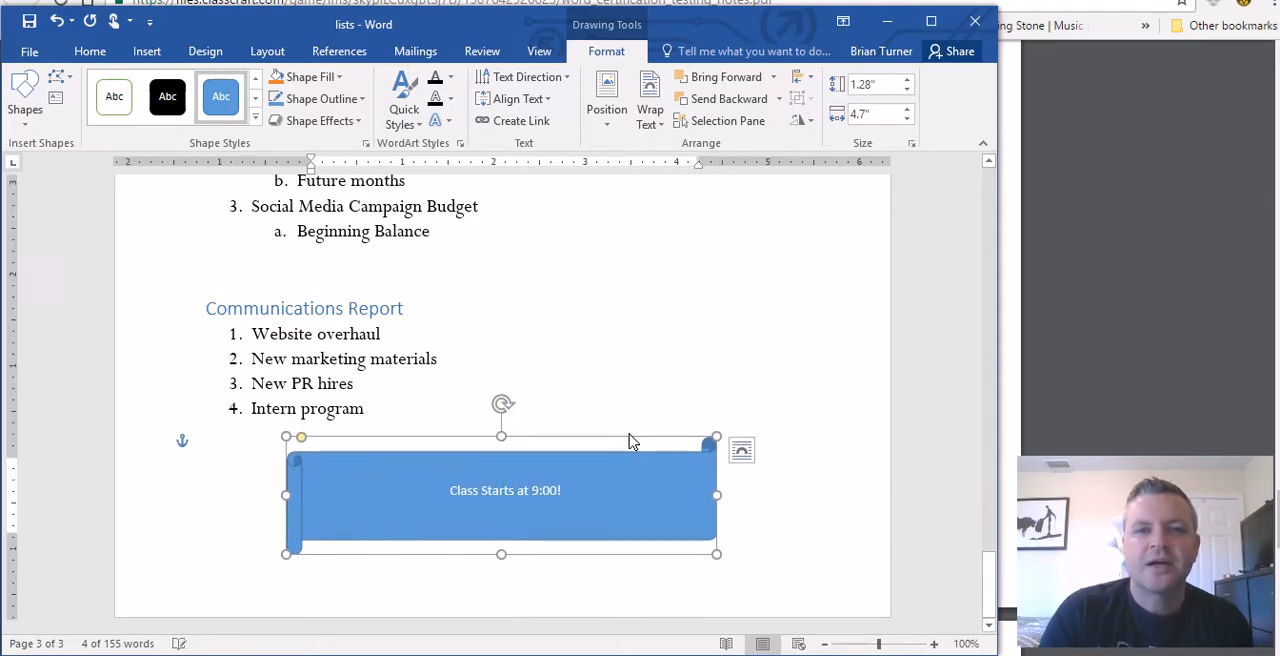
{"action": "left_click", "coordinate": [810, 77]}
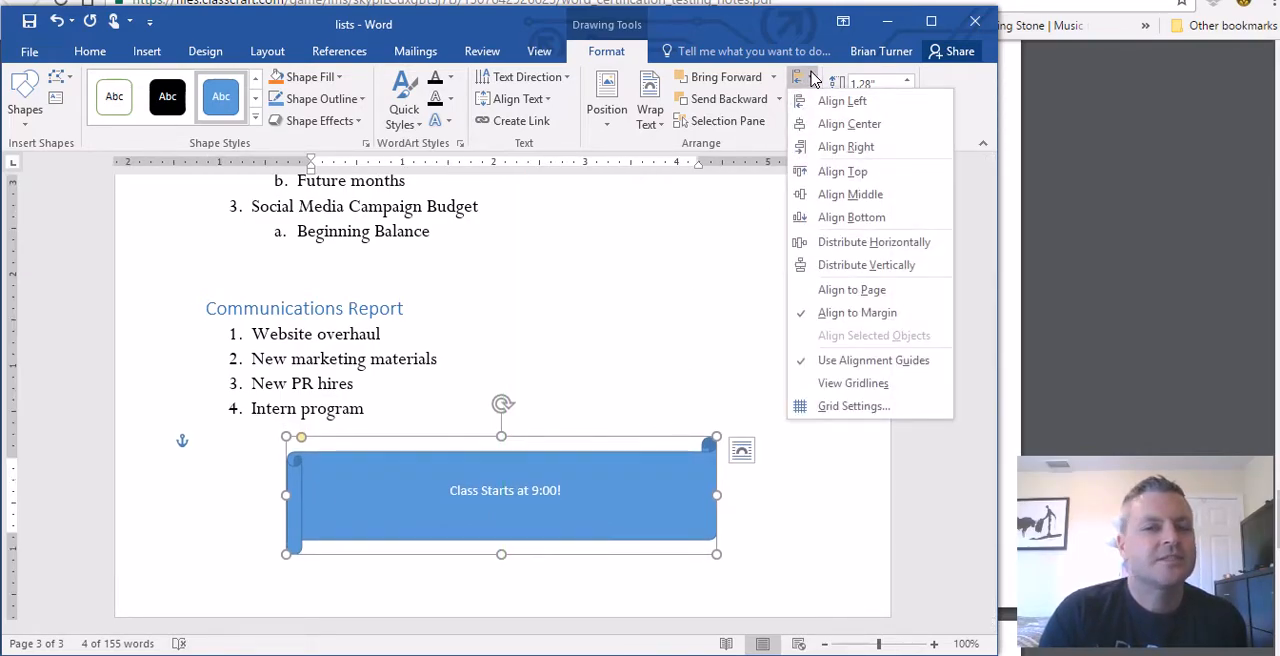
{"action": "left_click", "coordinate": [857, 217]}
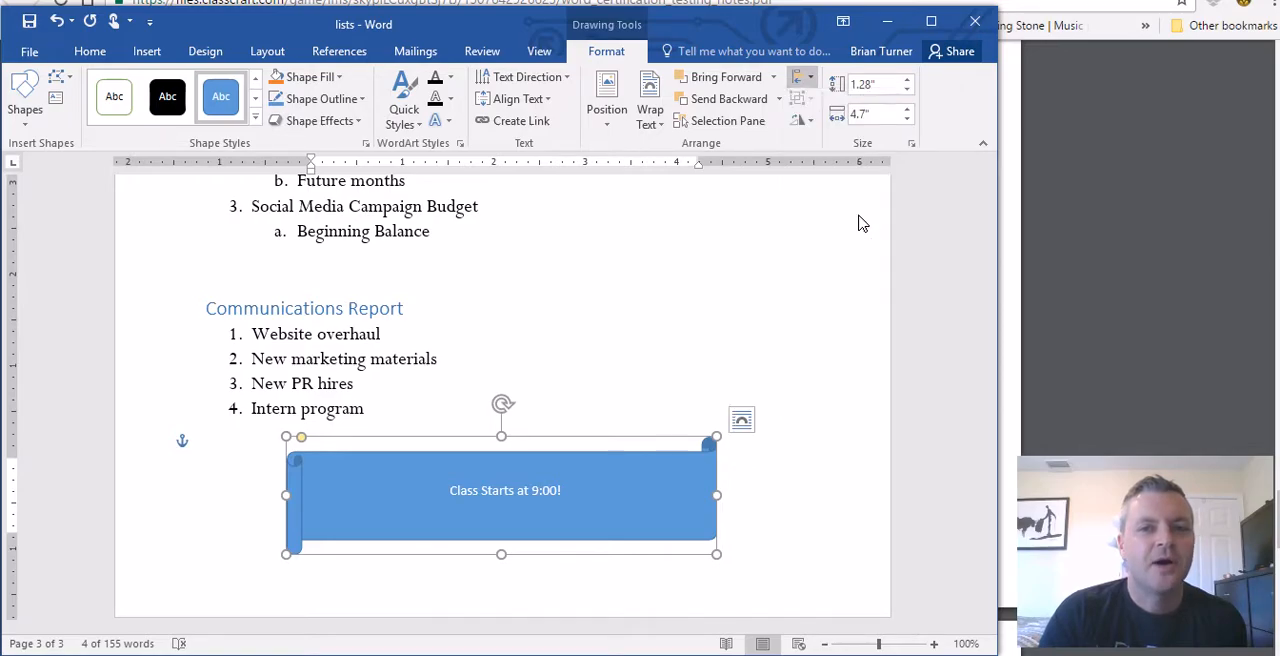
{"action": "left_click", "coordinate": [811, 79]}
{"action": "left_click", "coordinate": [835, 125]}
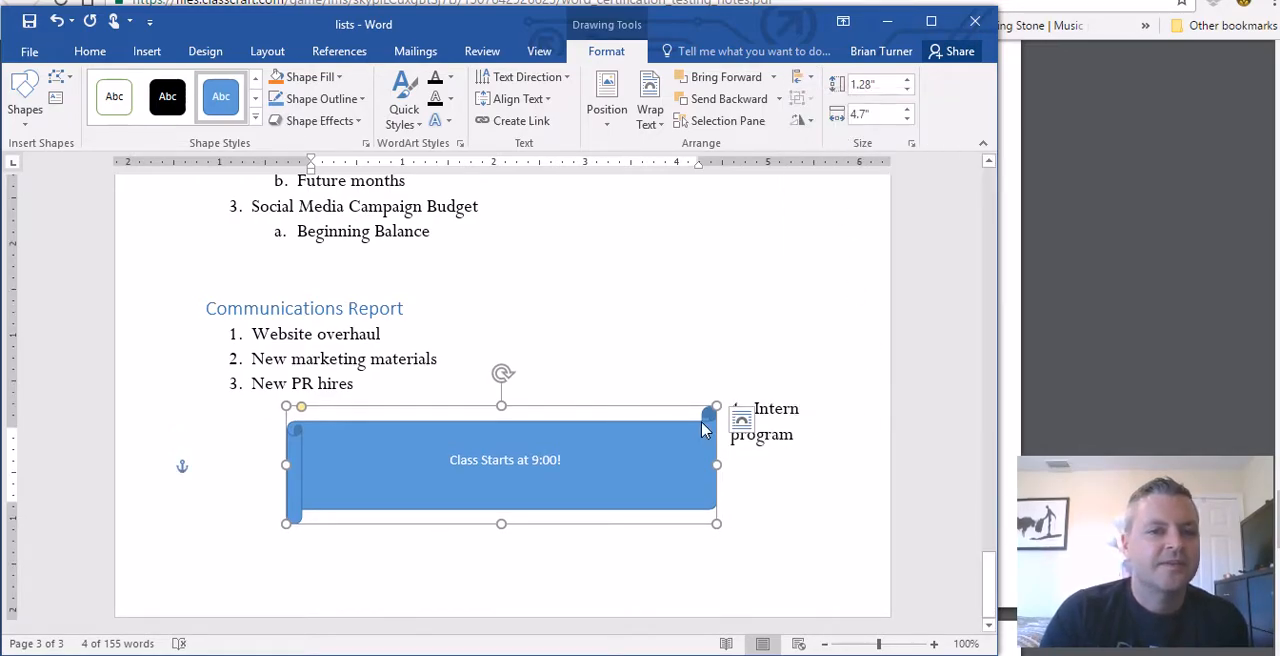
Step: Shift the scroll shape a little down and to the right so it sits clear of the Intern program list item
{"action": "left_click", "coordinate": [607, 105]}
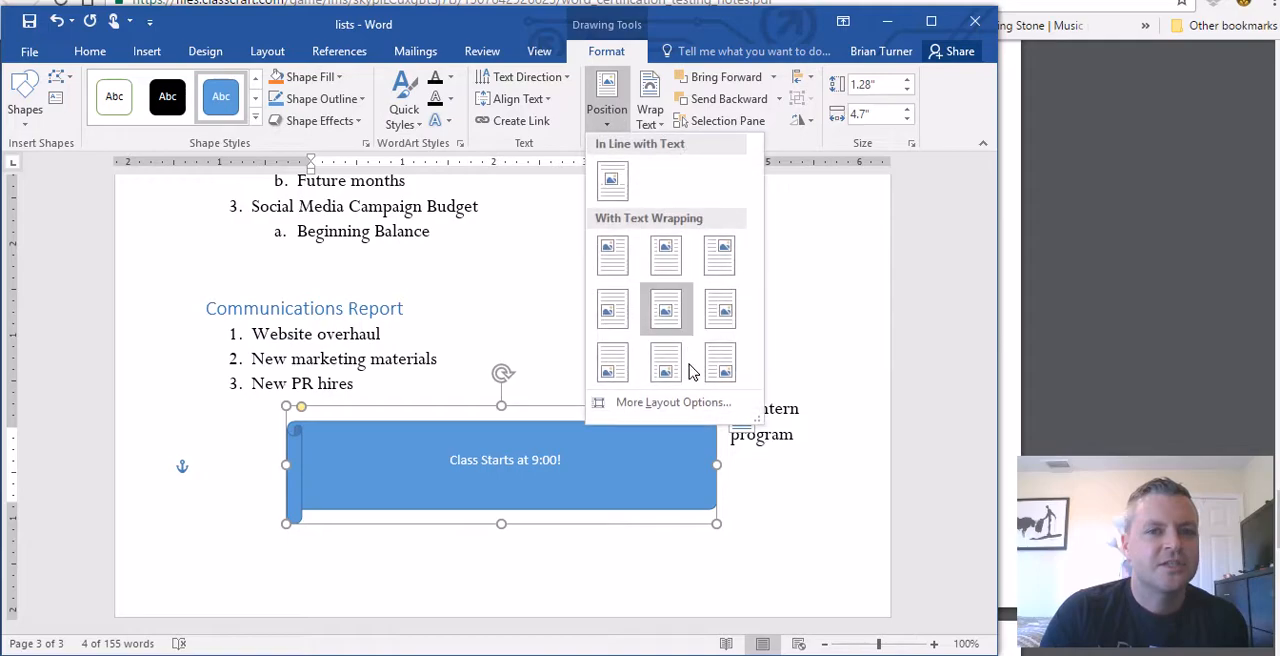
{"action": "left_click", "coordinate": [760, 536]}
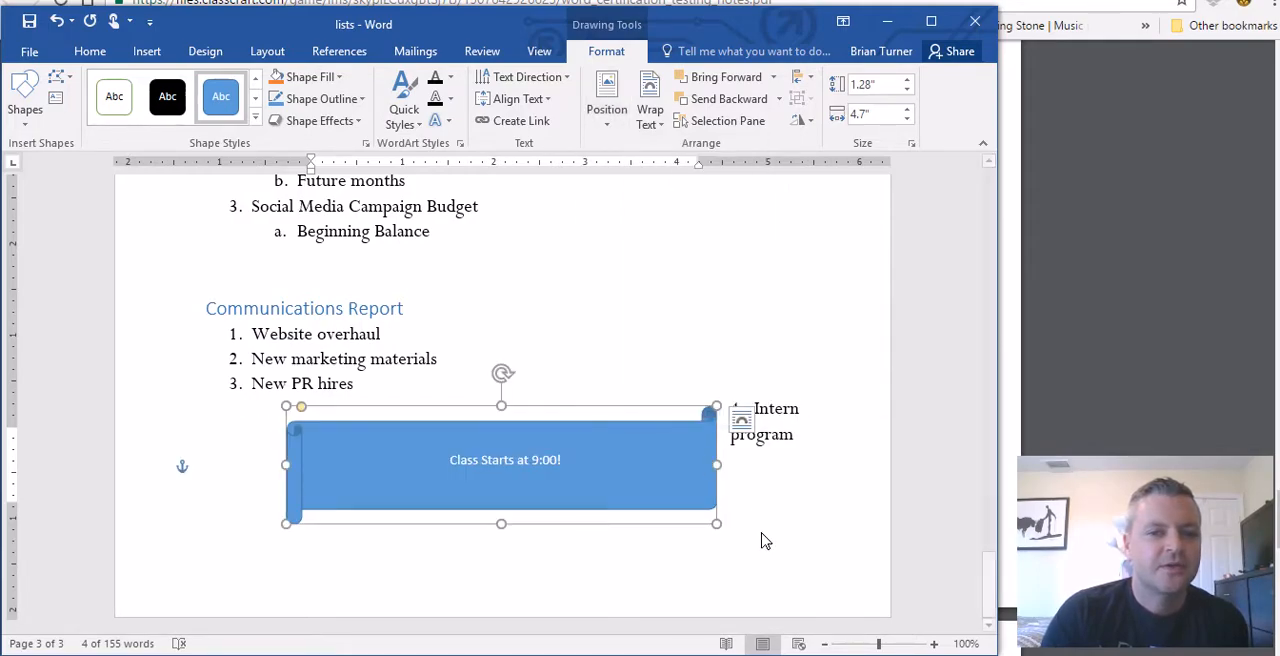
{"action": "left_click_drag", "start_coordinate": [618, 416], "coordinate": [623, 438]}
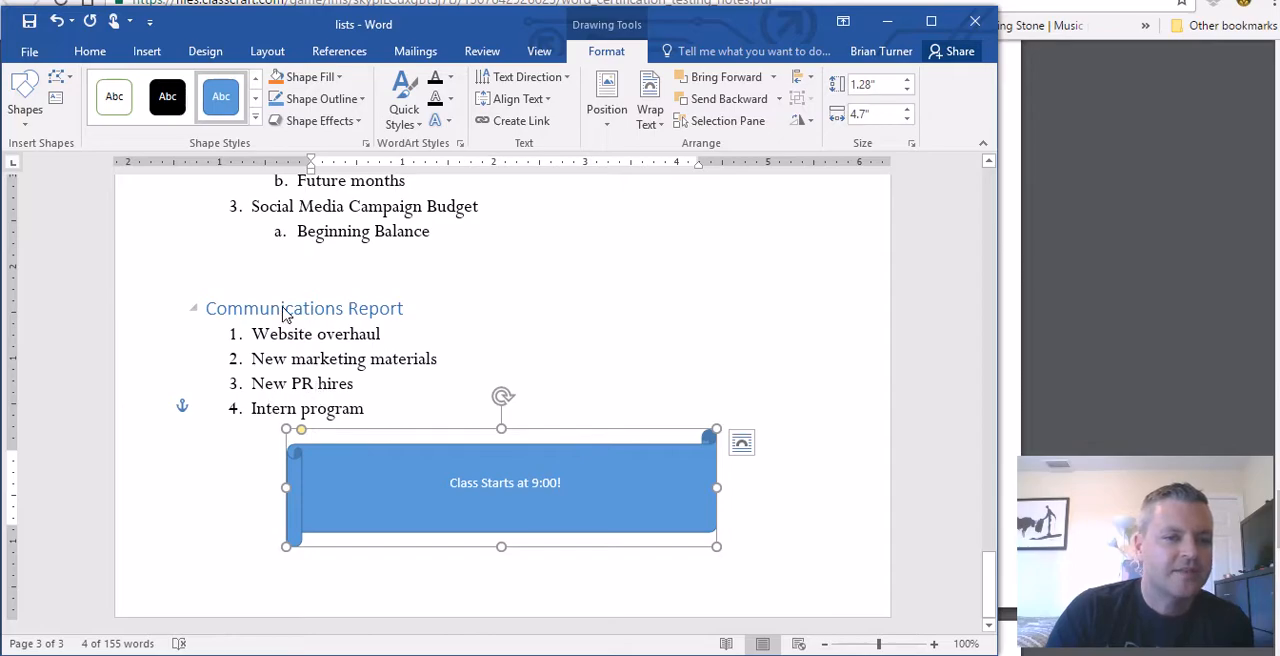
{"action": "left_click_drag", "start_coordinate": [485, 429], "coordinate": [499, 442]}
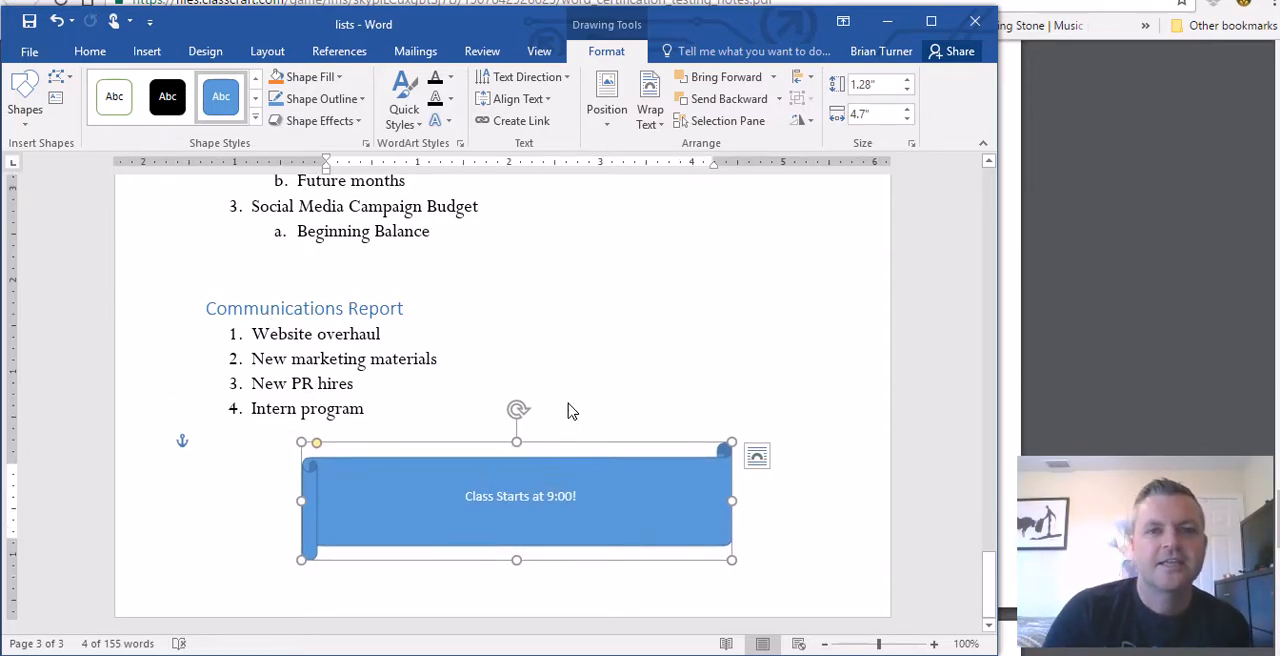
Step: Switch to the PDF notes to read task 34, and return to the lists document in Word
{"action": "left_click", "coordinate": [520, 2]}
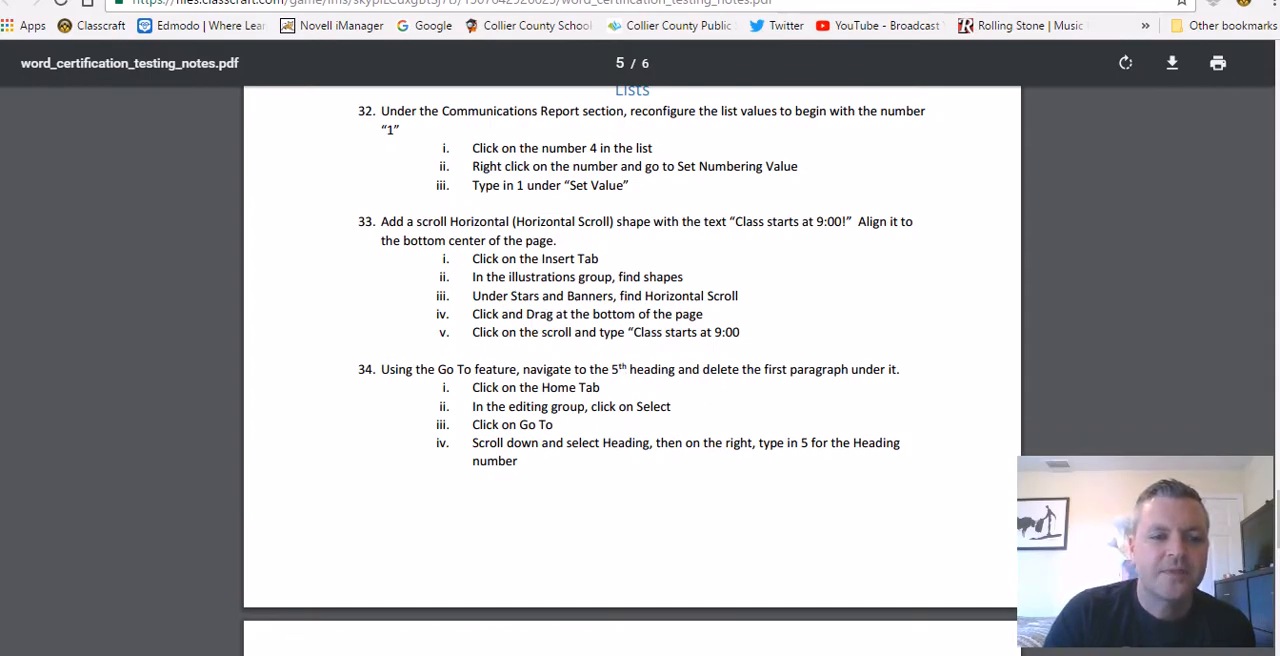
{"action": "left_click", "coordinate": [282, 654]}
{"action": "left_click_drag", "start_coordinate": [701, 14], "coordinate": [737, 7]}
Step: Use Go To with the Heading target and number 5 to jump to the fifth heading
{"action": "left_click", "coordinate": [114, 38]}
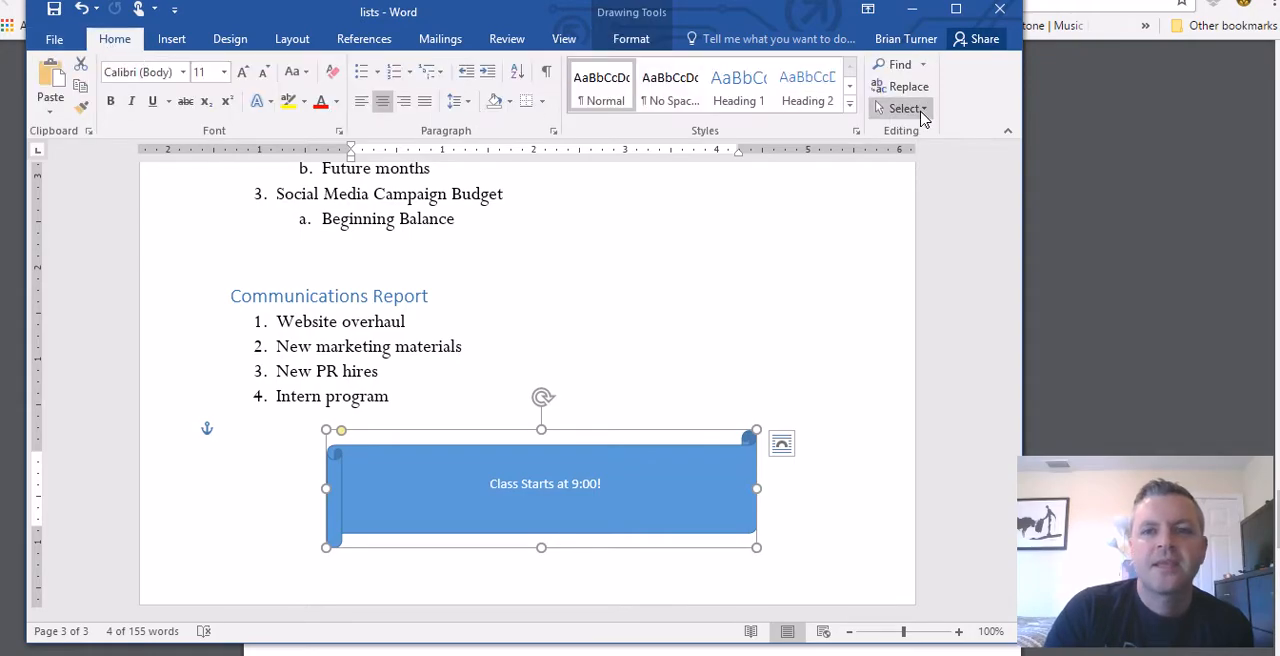
{"action": "left_click", "coordinate": [922, 64]}
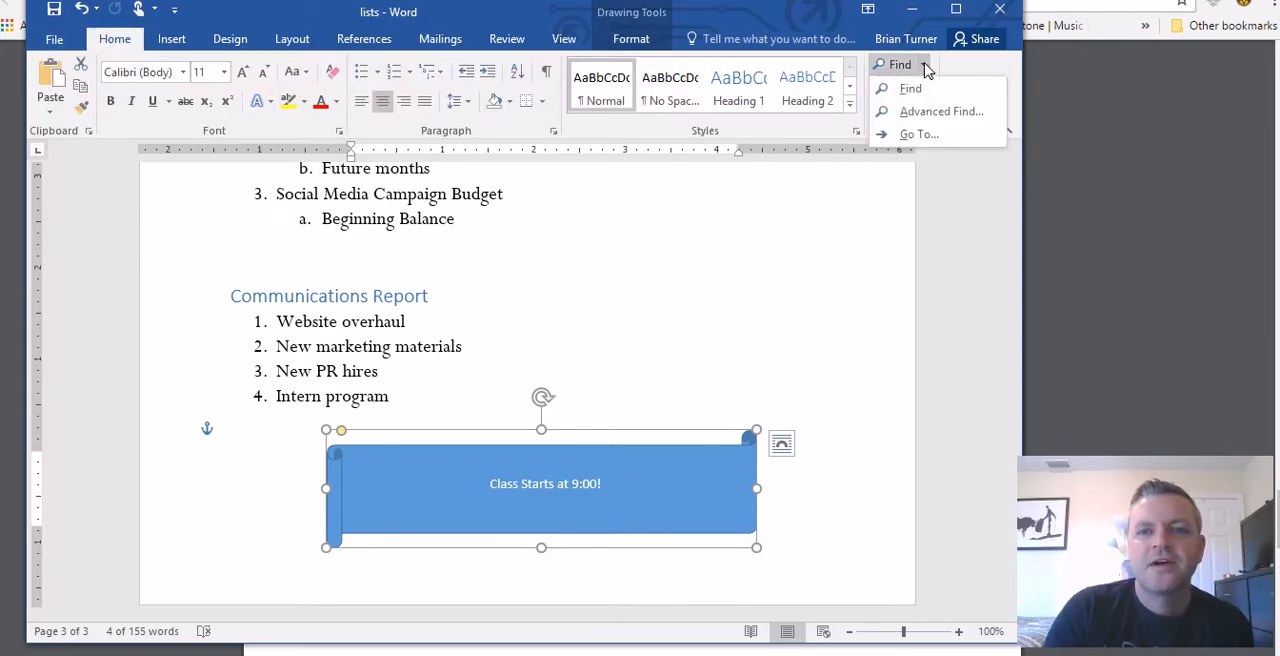
{"action": "left_click", "coordinate": [918, 134]}
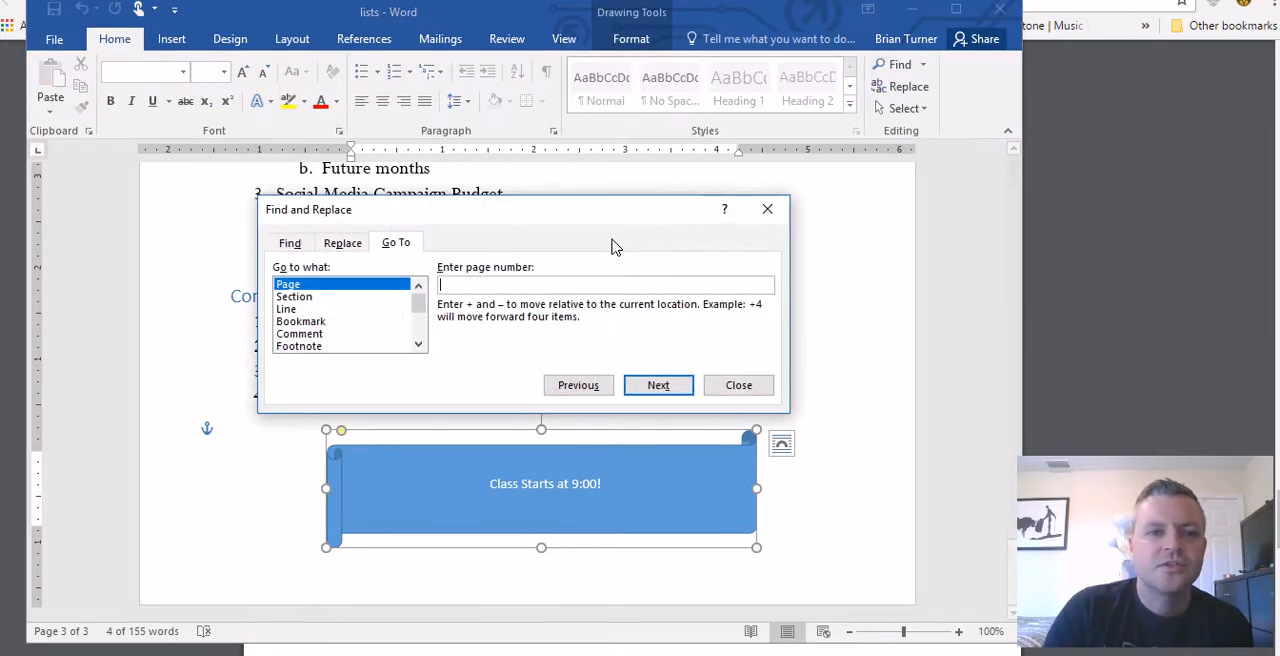
{"action": "left_click", "coordinate": [418, 345]}
{"action": "left_click", "coordinate": [418, 345]}
{"action": "left_click", "coordinate": [418, 345]}
{"action": "left_click", "coordinate": [418, 345]}
{"action": "left_click", "coordinate": [418, 345]}
{"action": "left_click", "coordinate": [418, 345]}
{"action": "left_click", "coordinate": [418, 345]}
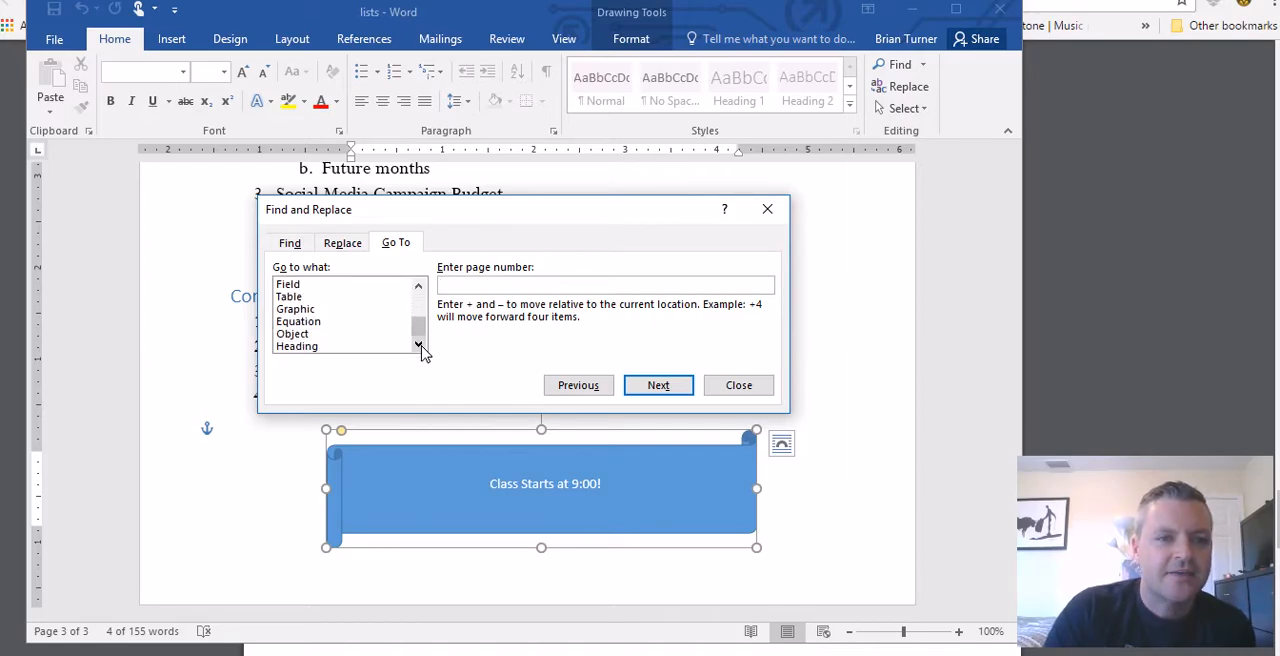
{"action": "left_click", "coordinate": [344, 347]}
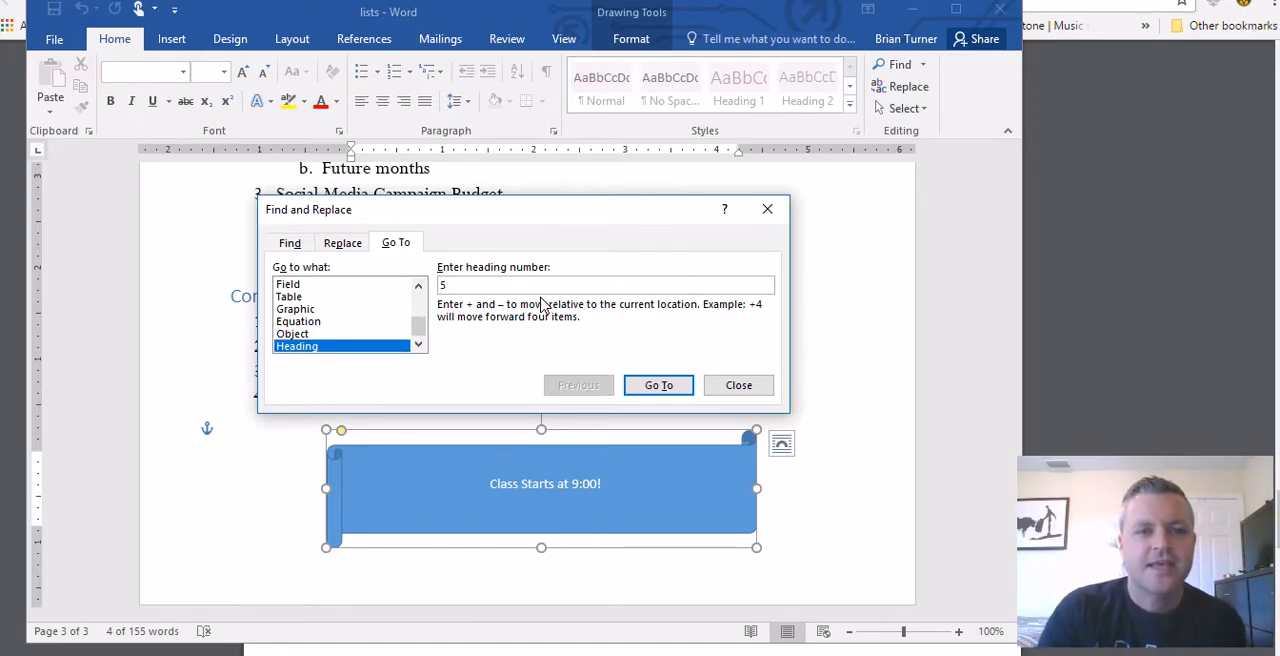
{"action": "left_click", "coordinate": [676, 386]}
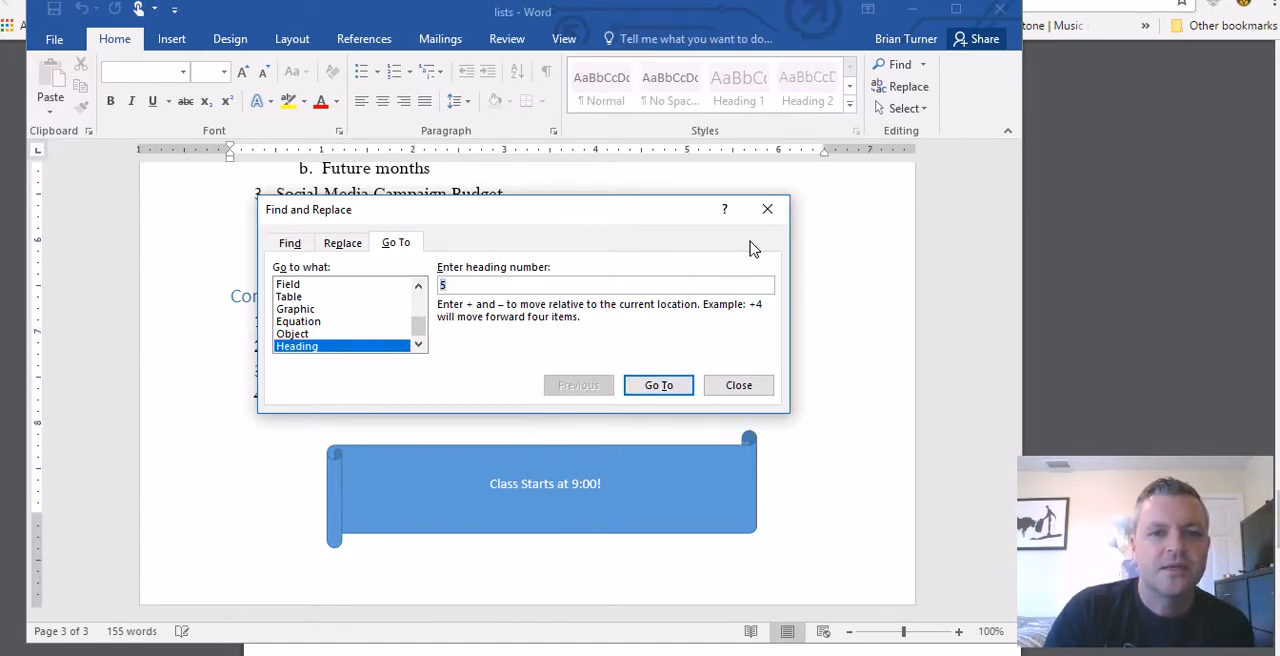
{"action": "left_click", "coordinate": [768, 210]}
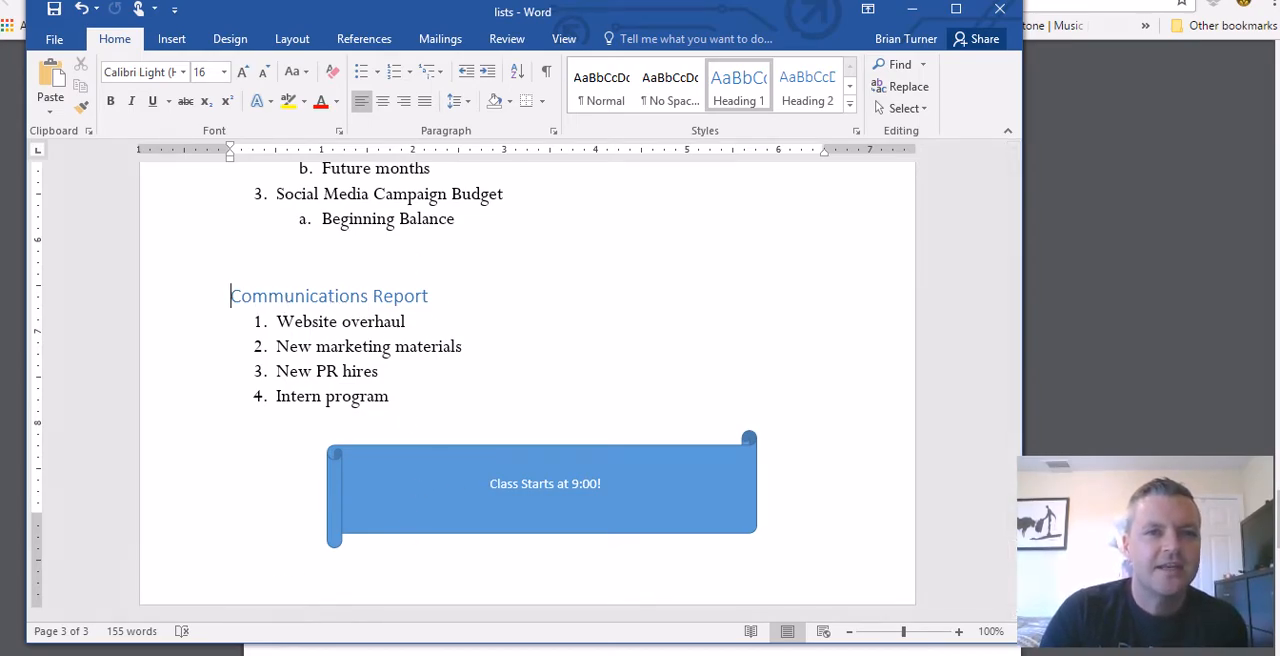
Step: Recheck task 34 in the PDF notes and delete the Communications Report heading with its four-item list in Word
{"action": "left_click", "coordinate": [235, 654]}
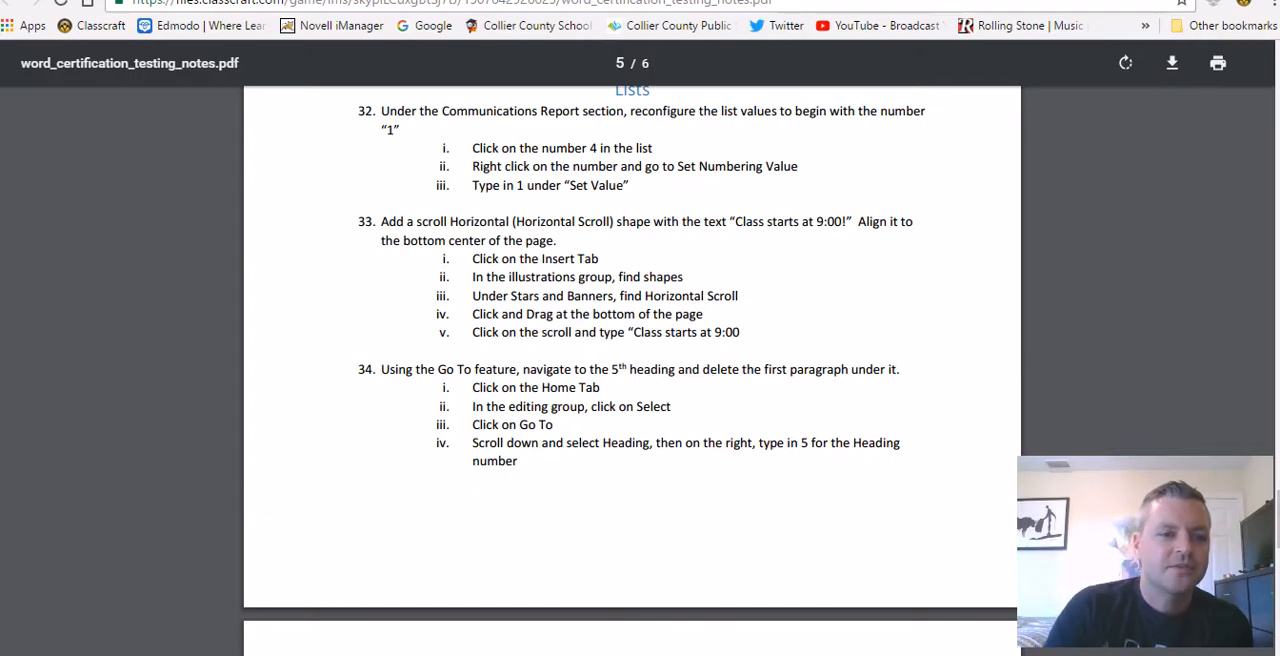
{"action": "left_click", "coordinate": [228, 650]}
{"action": "left_click_drag", "start_coordinate": [400, 402], "coordinate": [225, 302]}
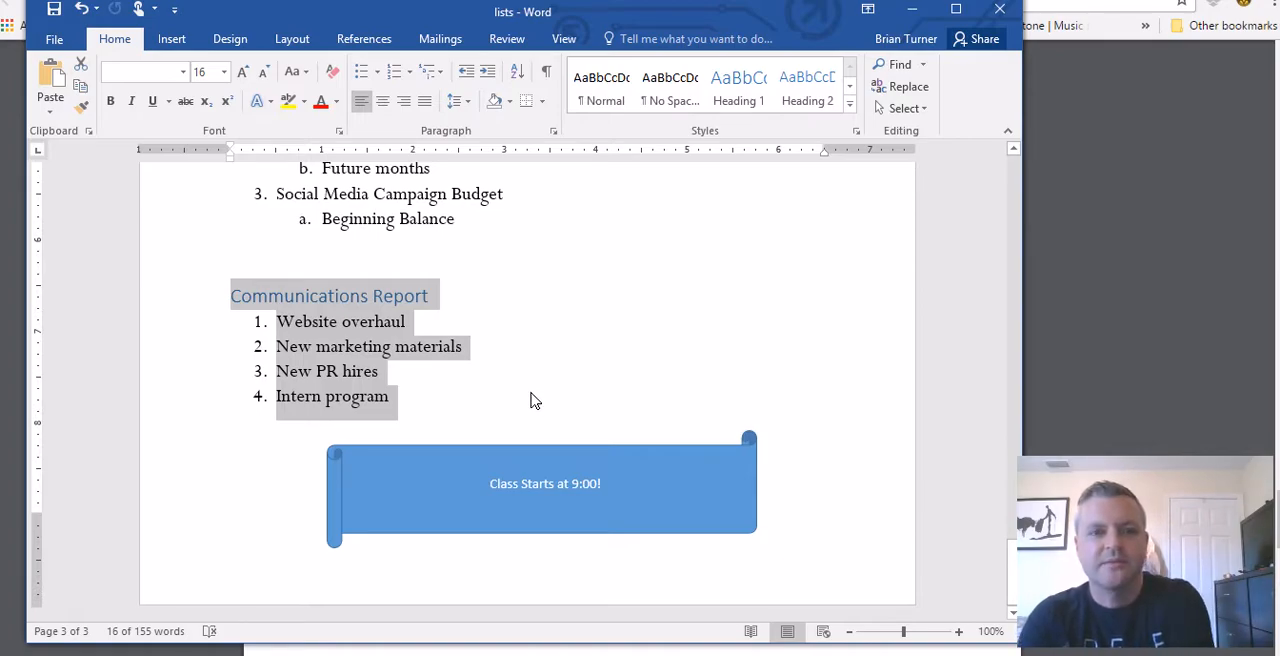
{"action": "key", "text": "Delete"}
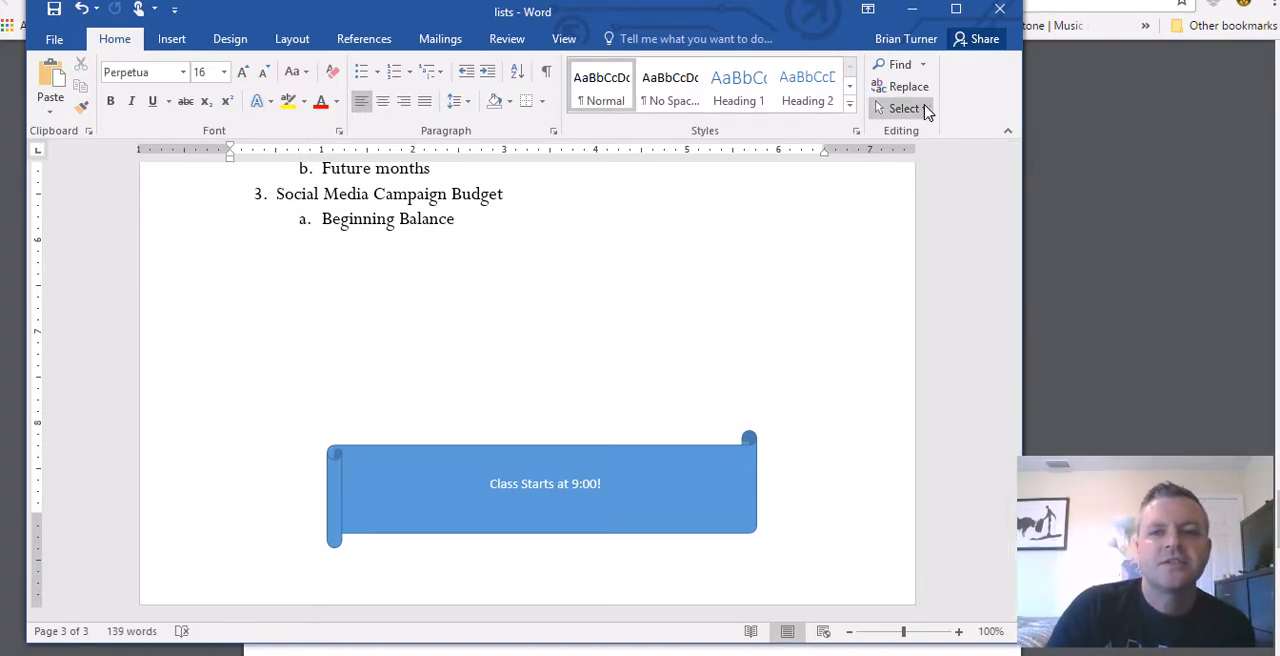
Step: Reopen Go To and look through the Page, Section, Line and Bookmark target types
{"action": "left_click", "coordinate": [922, 110]}
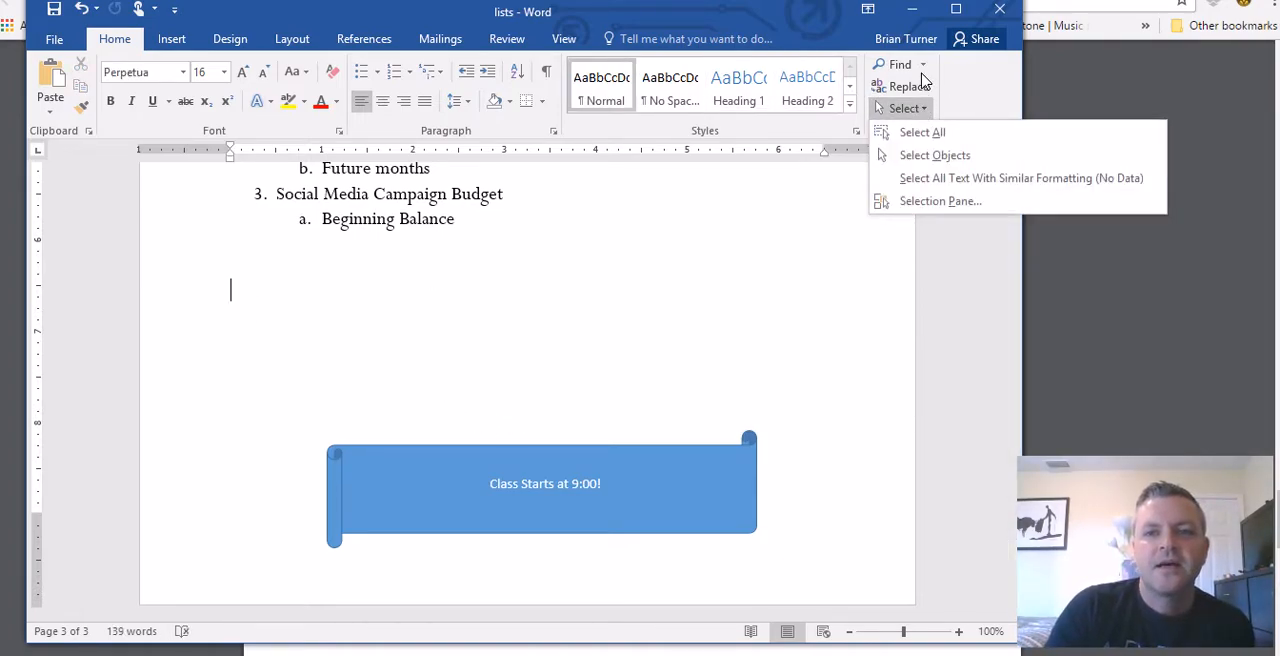
{"action": "left_click", "coordinate": [922, 64]}
{"action": "left_click", "coordinate": [909, 134]}
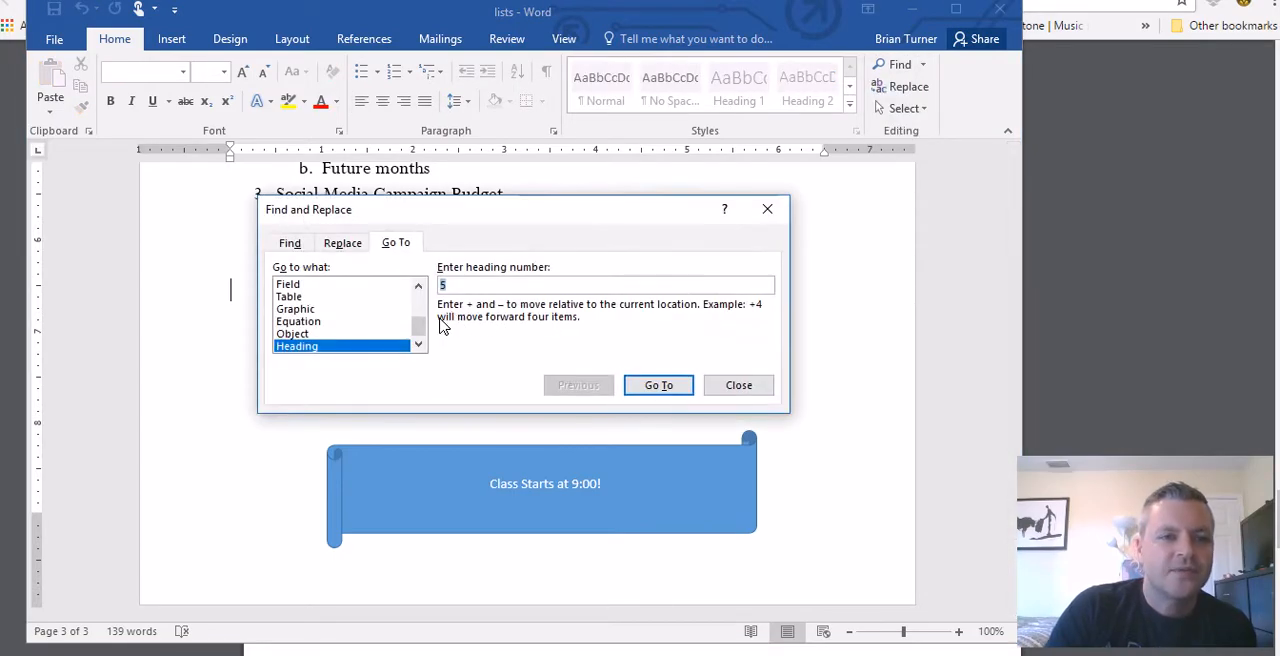
{"action": "left_click_drag", "start_coordinate": [420, 329], "coordinate": [418, 300]}
{"action": "left_click", "coordinate": [334, 286]}
{"action": "left_click", "coordinate": [337, 298]}
{"action": "left_click", "coordinate": [343, 310]}
{"action": "left_click", "coordinate": [368, 322]}
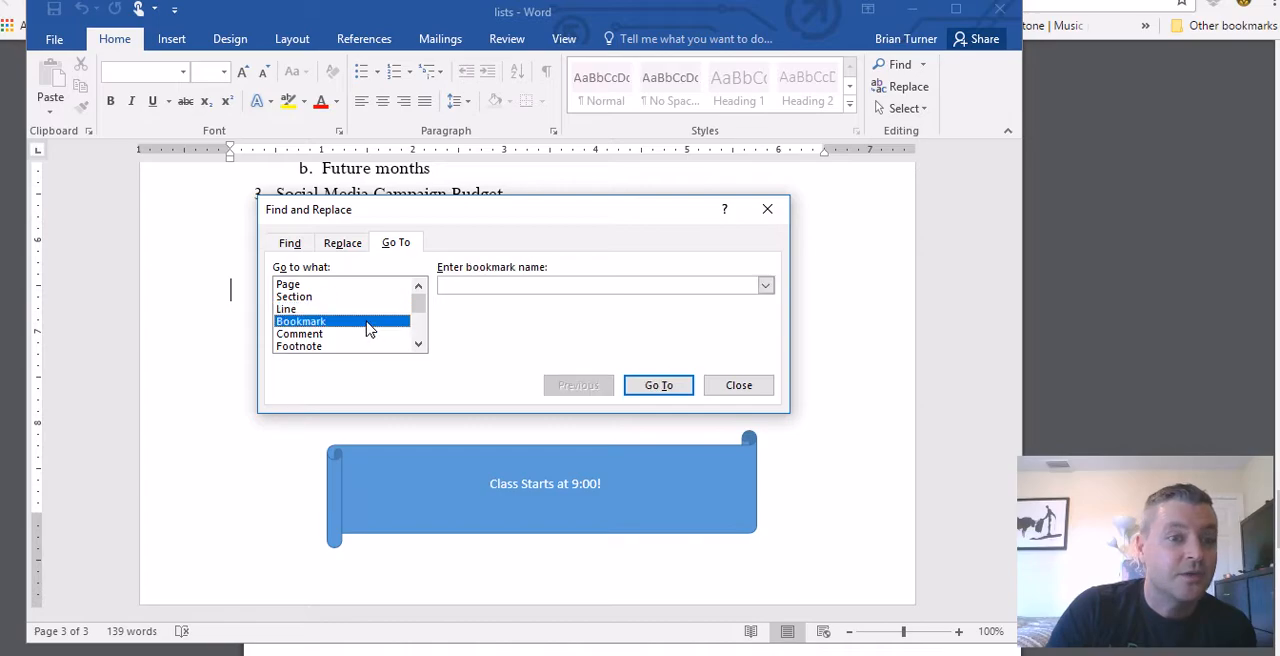
Step: Set the Go To target to Heading, jump to heading number 3, and close the dialog
{"action": "left_click_drag", "start_coordinate": [420, 306], "coordinate": [422, 350]}
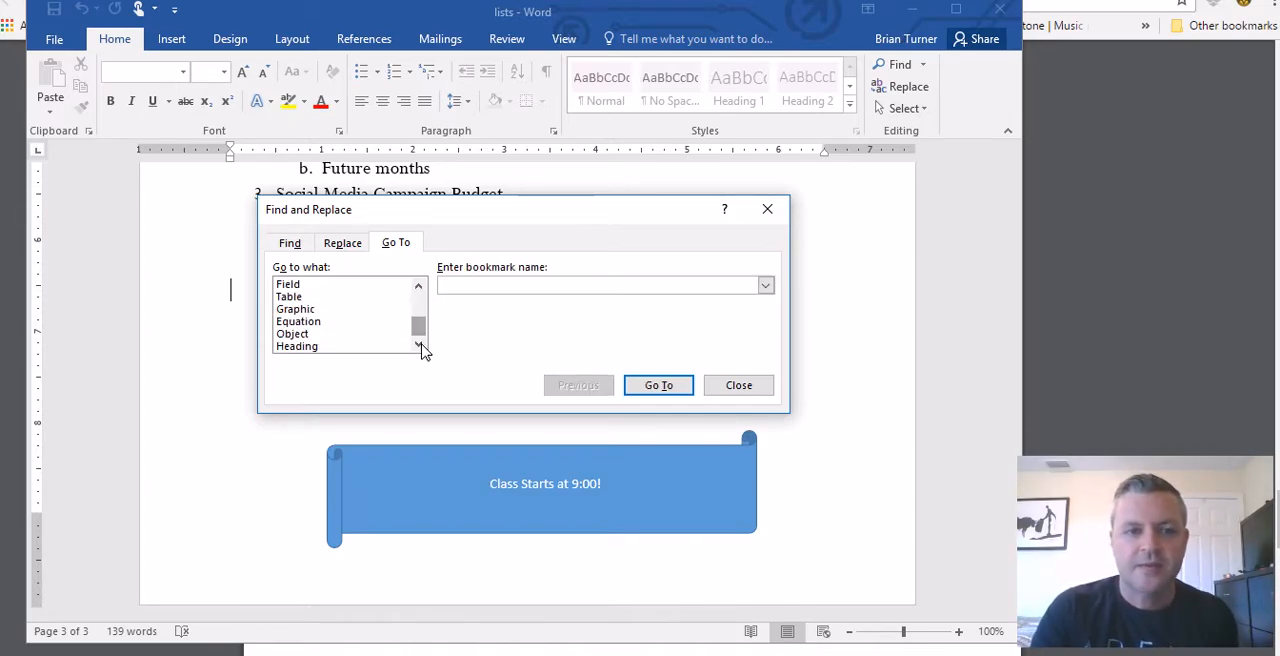
{"action": "left_click", "coordinate": [350, 346]}
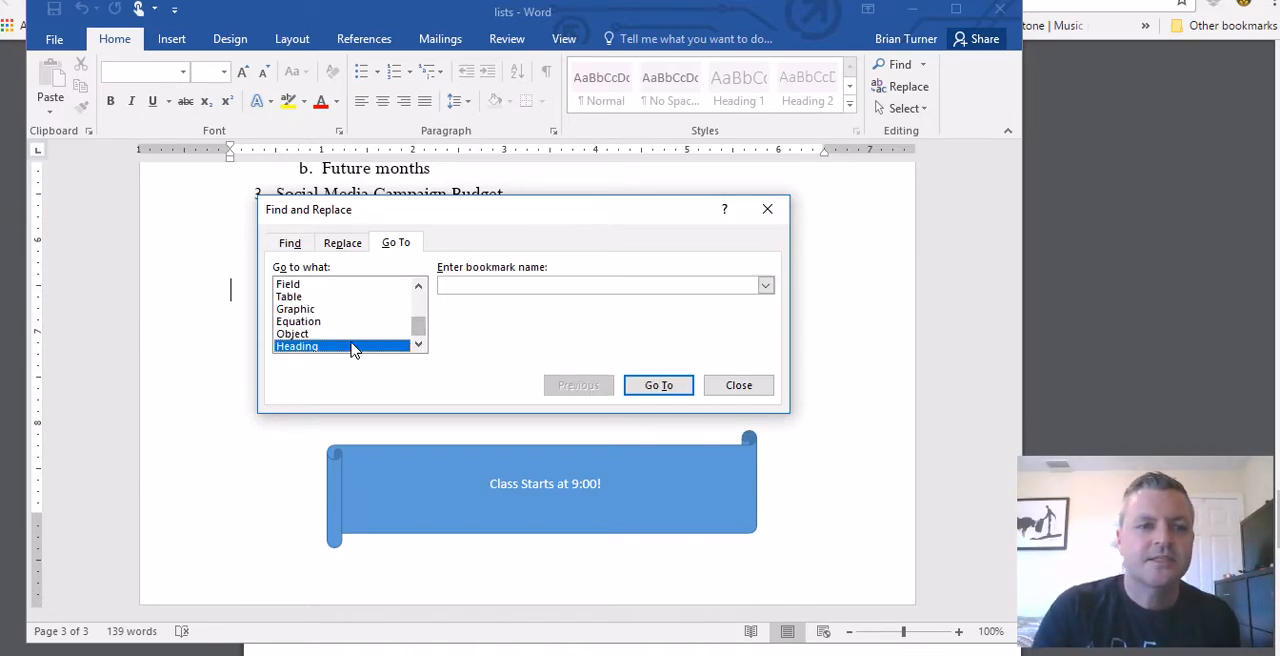
{"action": "left_click", "coordinate": [478, 287]}
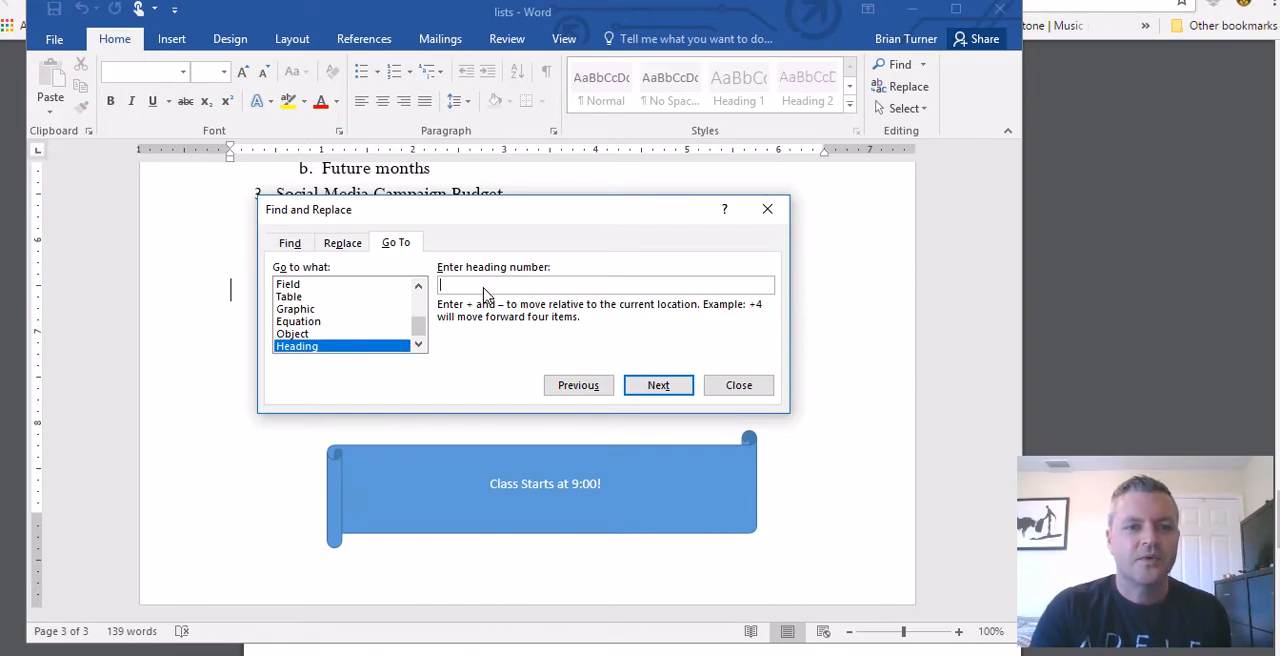
{"action": "type", "text": "3"}
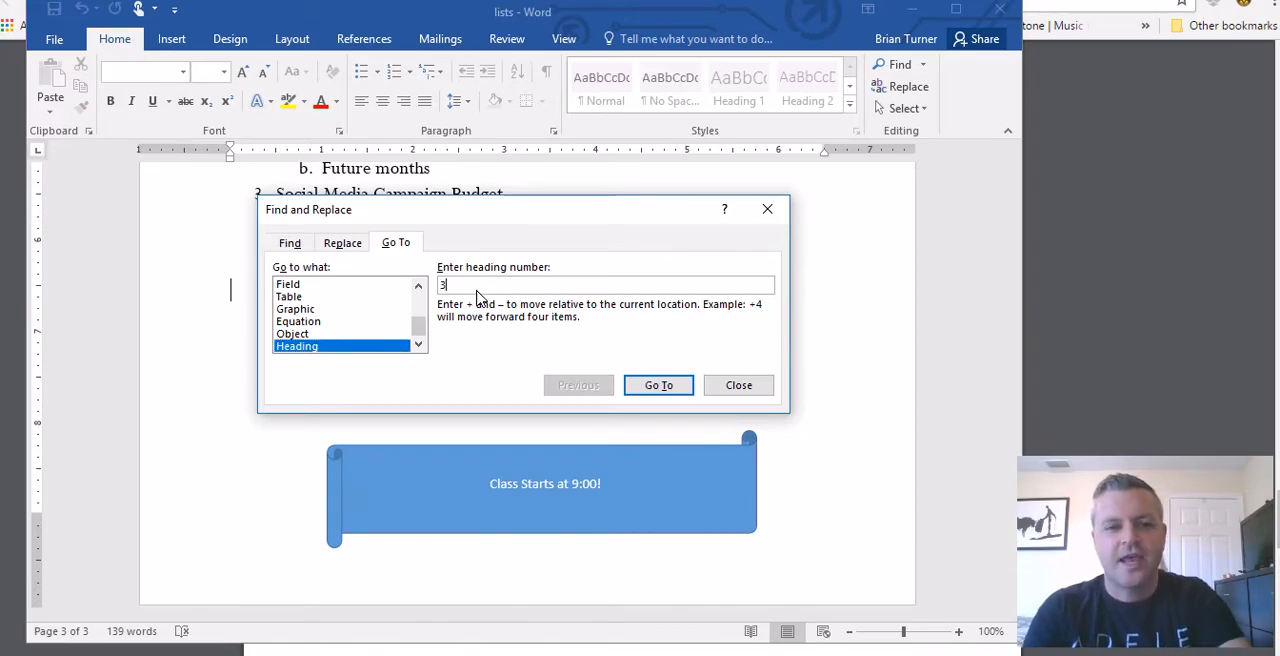
{"action": "left_click", "coordinate": [678, 388]}
{"action": "left_click", "coordinate": [733, 388]}
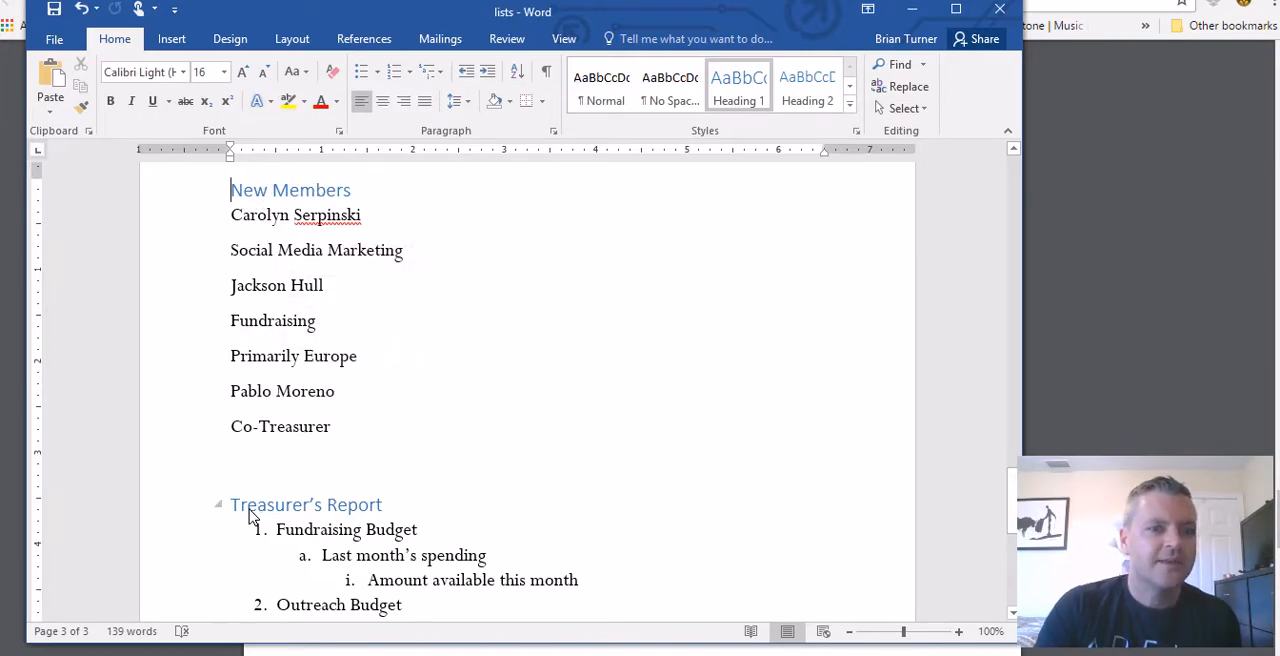
{"action": "left_click", "coordinate": [540, 368]}
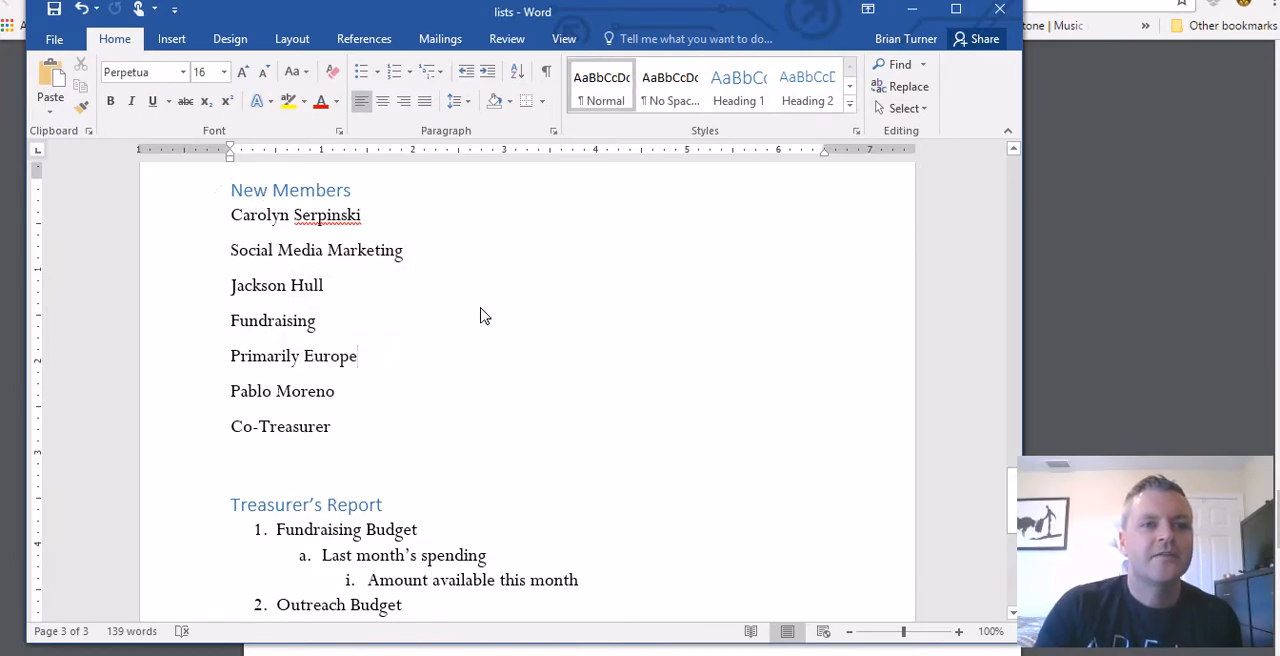
{"action": "scroll", "coordinate": [470, 320], "scroll_direction": "down", "scroll_amount": 3}
{"action": "scroll", "coordinate": [480, 350], "scroll_direction": "down", "scroll_amount": 1}
{"action": "scroll", "coordinate": [340, 285], "scroll_direction": "up", "scroll_amount": 3}
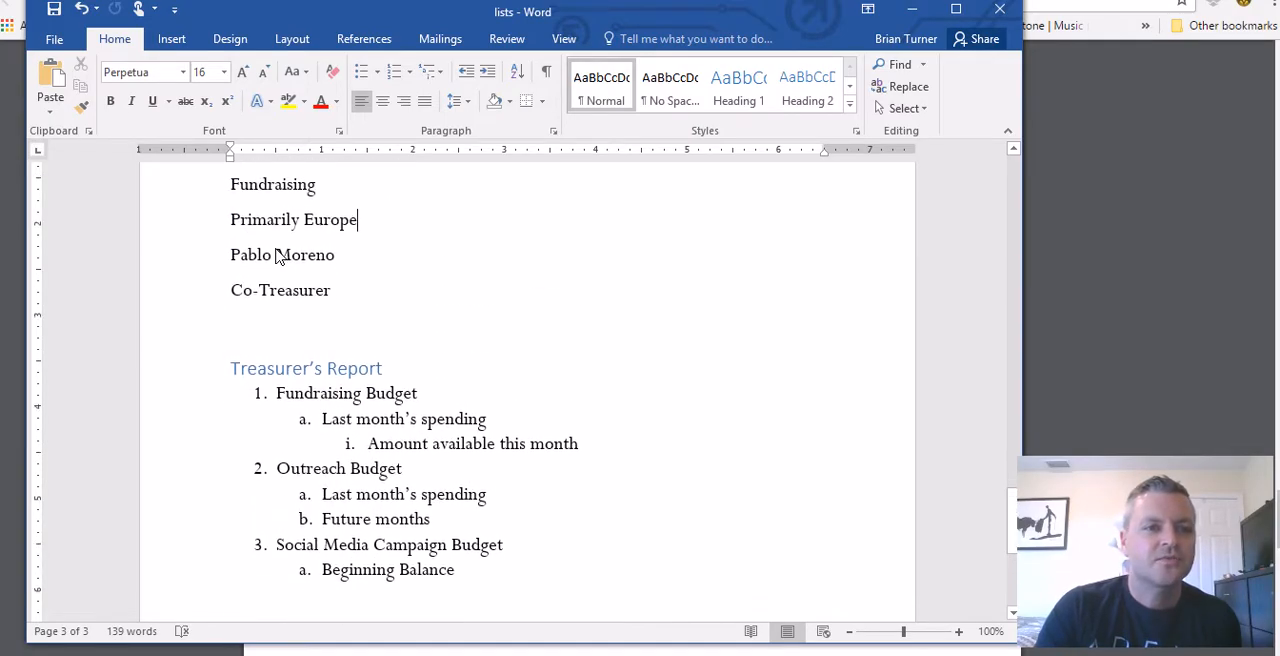
Step: Switch to the PDF notes and read task 35 on inserting the contents of Meet Your Audience.rtf
{"action": "key", "text": "alt+Tab"}
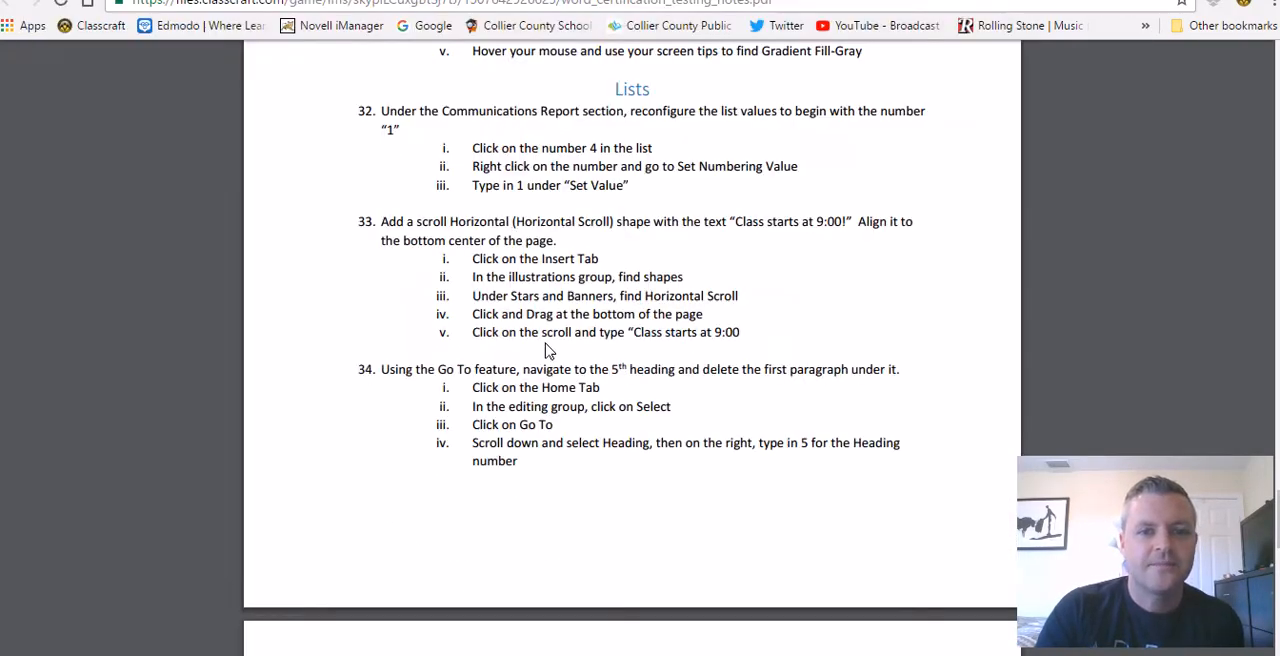
{"action": "scroll", "coordinate": [572, 421], "scroll_direction": "down", "scroll_amount": 5}
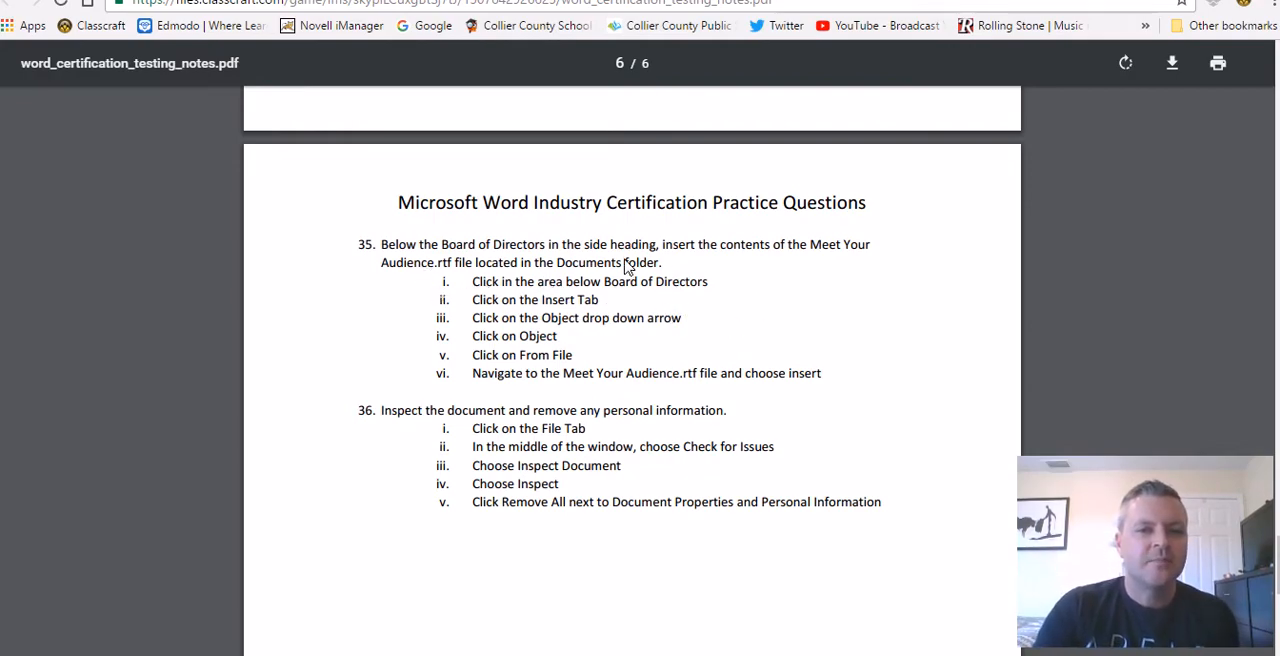
{"action": "left_click_drag", "start_coordinate": [801, 245], "coordinate": [444, 270]}
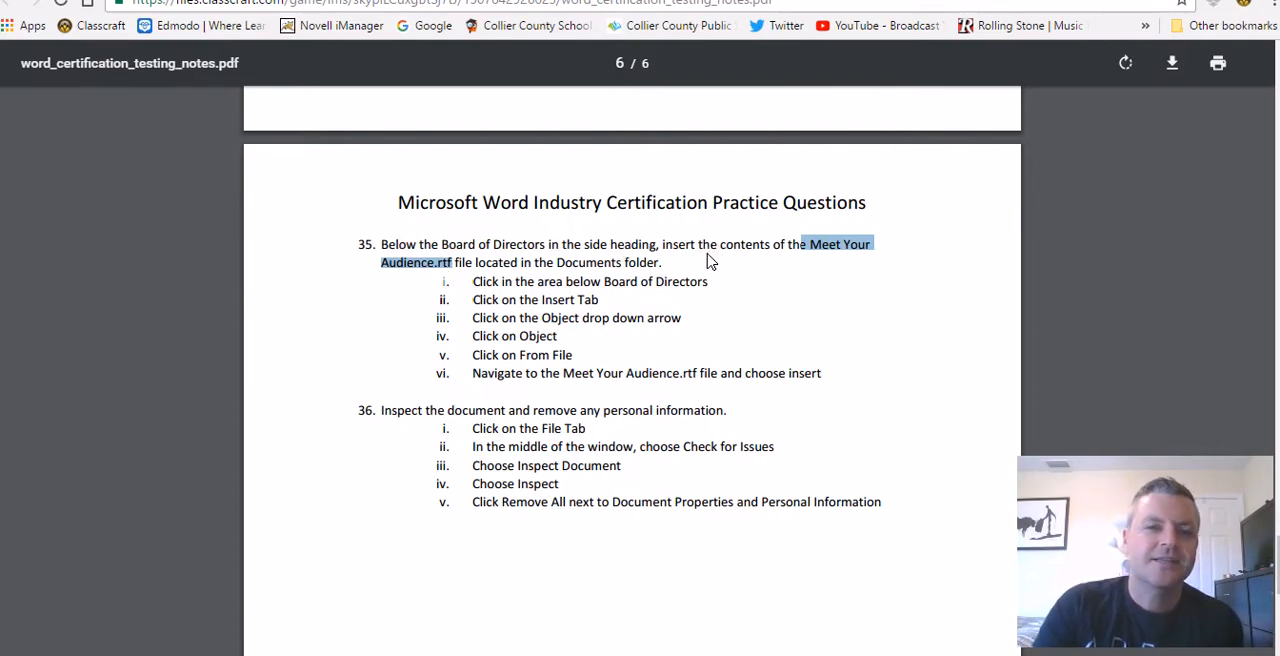
{"action": "left_click", "coordinate": [440, 268]}
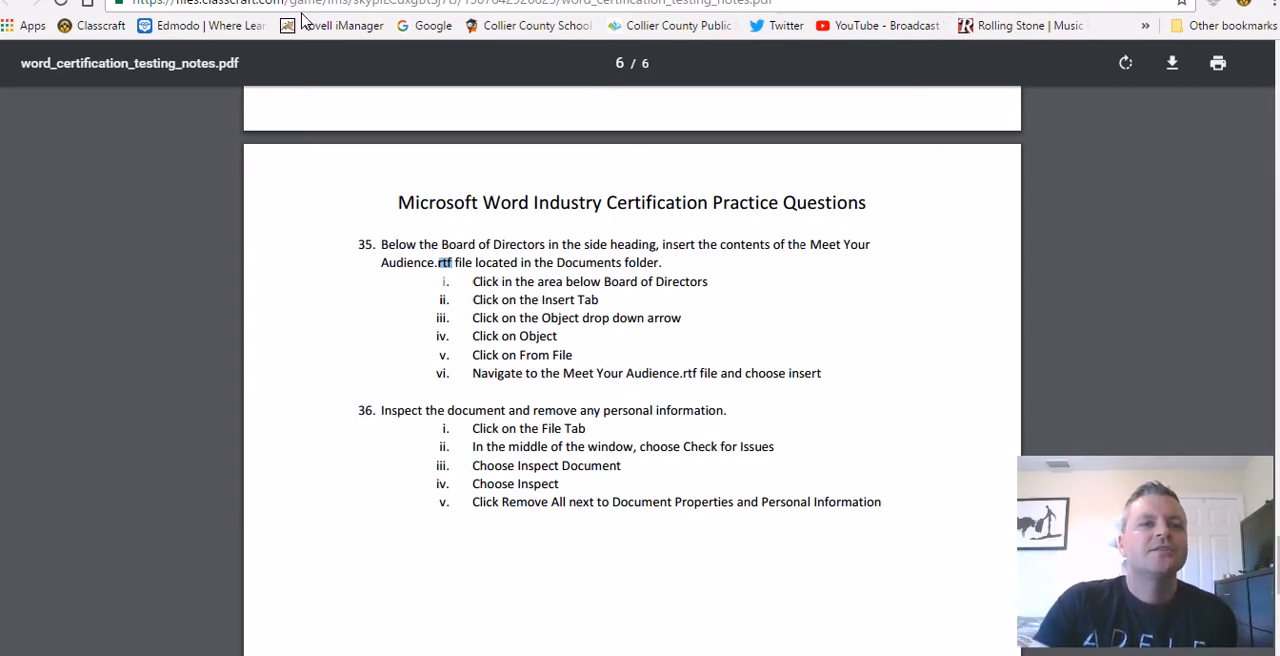
Step: Return to Word and place the insertion point on the empty line below the Board of Directors side heading on page 1
{"action": "key", "text": "alt+Tab"}
{"action": "scroll", "coordinate": [641, 487], "scroll_direction": "up", "scroll_amount": 12}
{"action": "scroll", "coordinate": [641, 487], "scroll_direction": "up", "scroll_amount": 15}
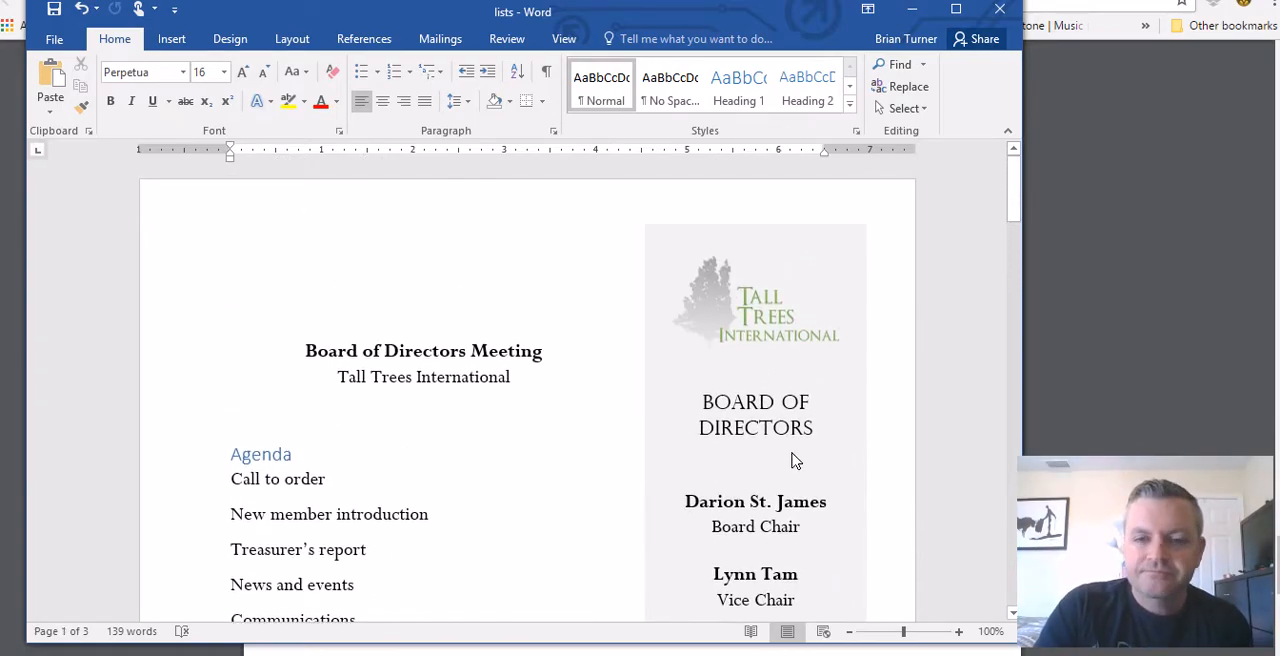
{"action": "left_click", "coordinate": [780, 464]}
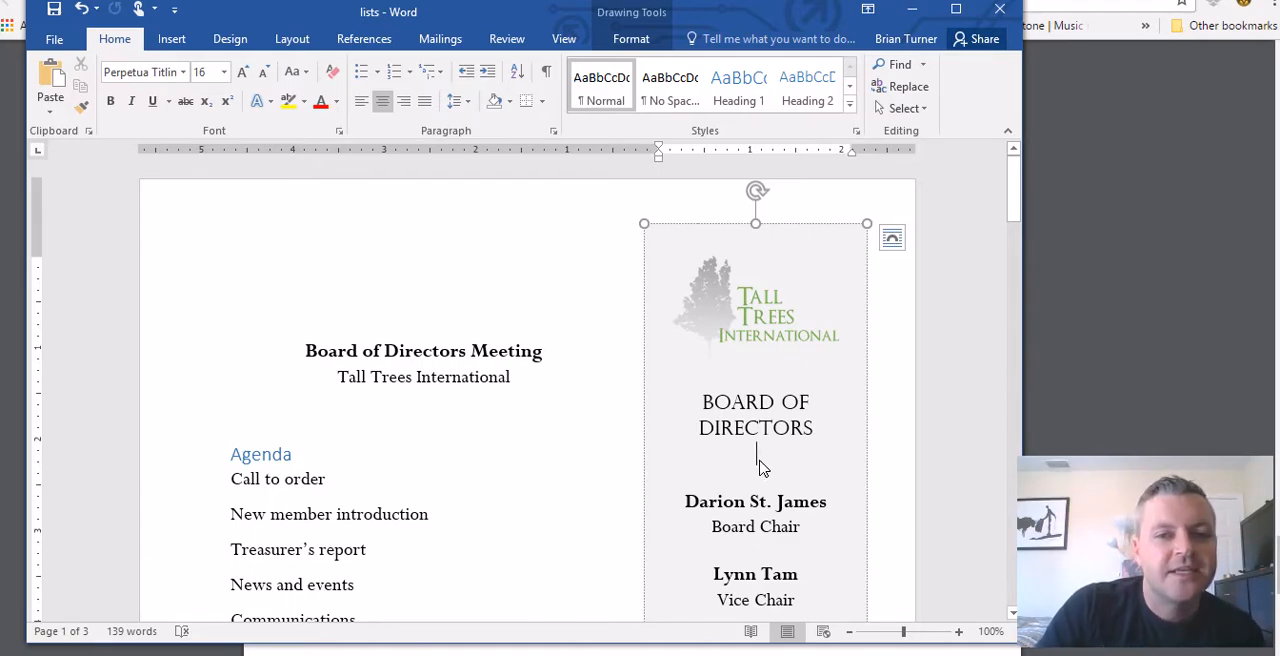
Step: Download Meet Your Audience.rtf from the Classcraft class content page to the Desktop as Rich Text Format, and return to the PDF notes
{"action": "left_click", "coordinate": [305, 1]}
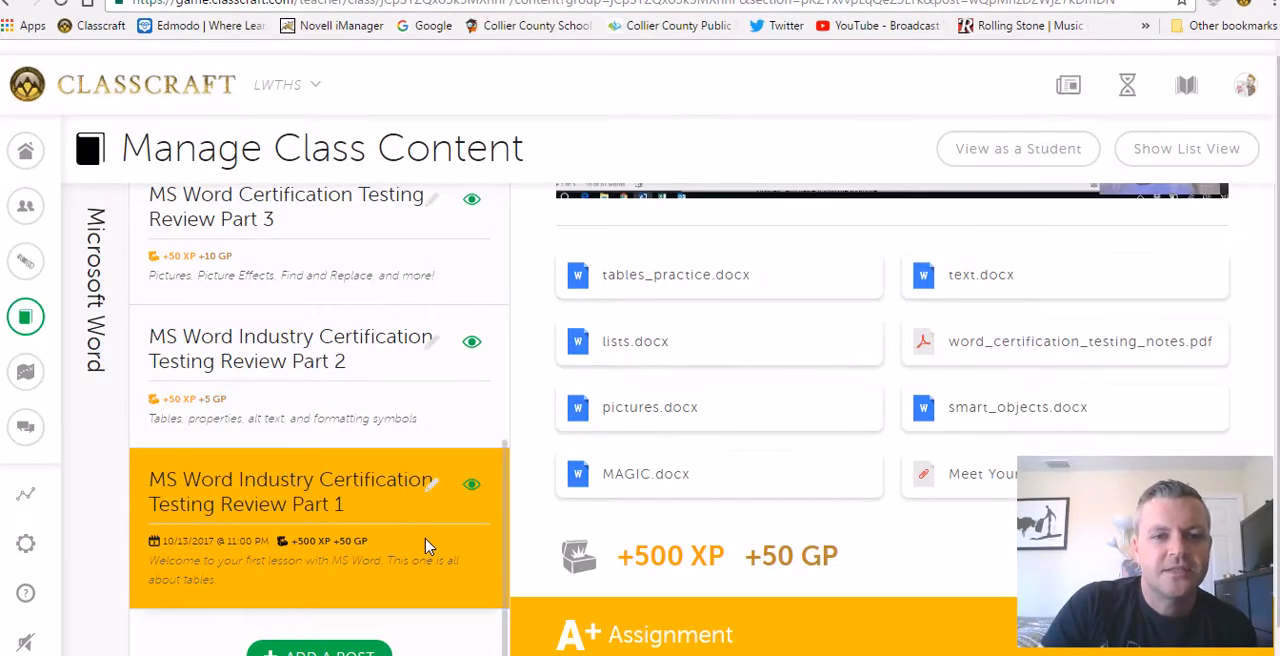
{"action": "left_click", "coordinate": [968, 480]}
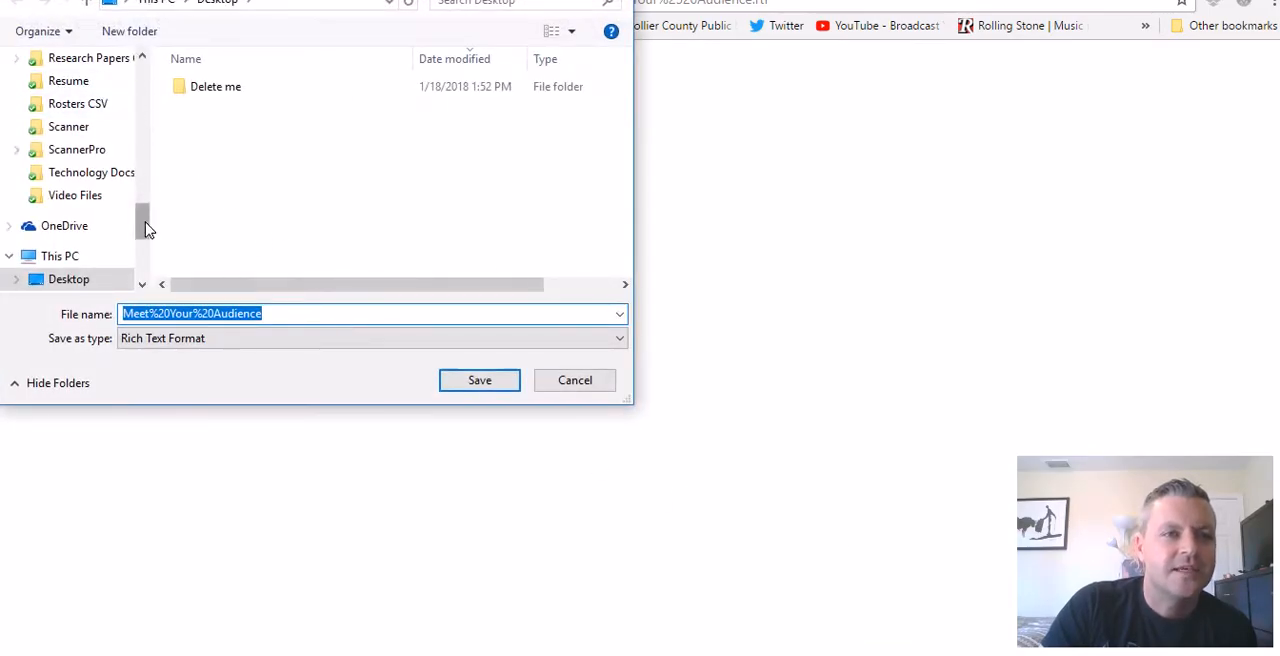
{"action": "left_click_drag", "start_coordinate": [143, 228], "coordinate": [157, 71]}
{"action": "left_click", "coordinate": [183, 206]}
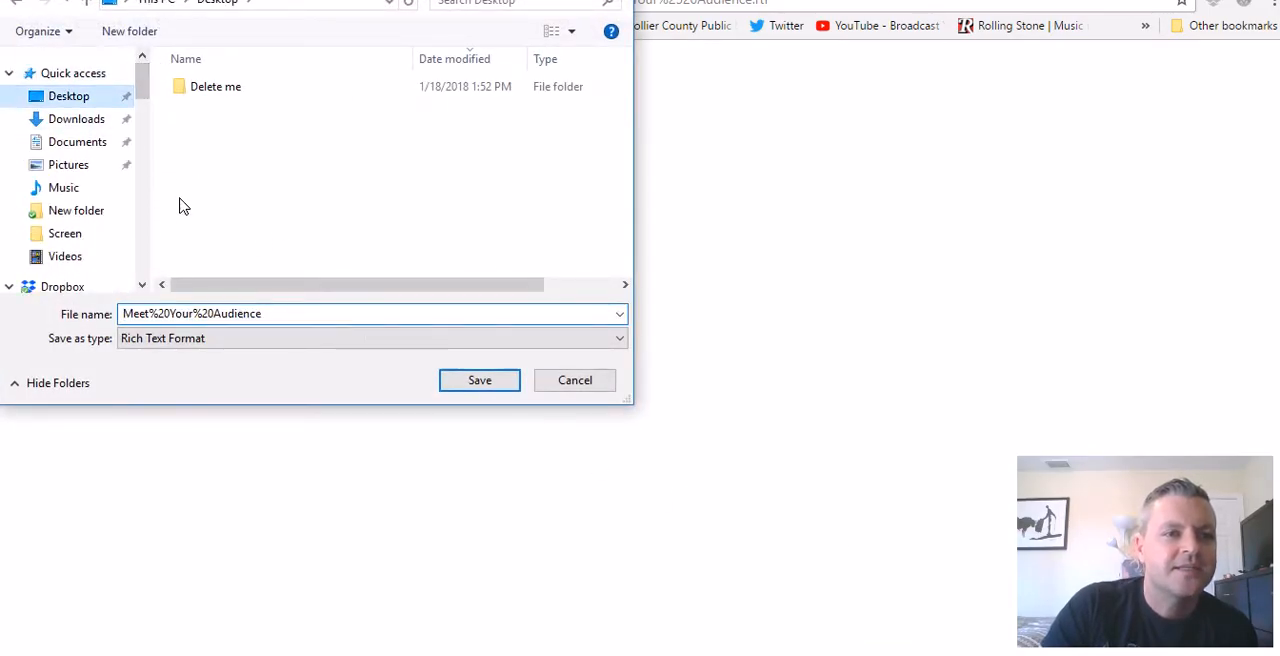
{"action": "left_click", "coordinate": [500, 382]}
{"action": "left_click", "coordinate": [545, 1]}
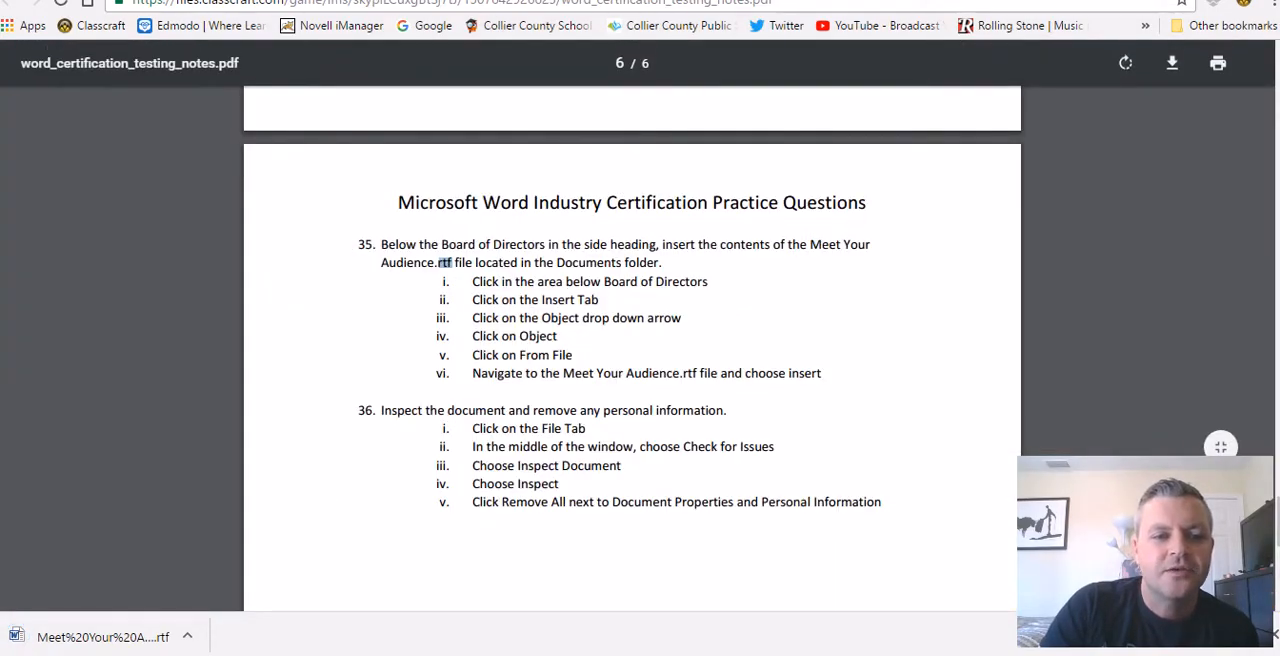
Step: Switch to Word and insert the text from the Desktop file Meet%20Your%20Audience at the insertion point below the Board of Directors side heading
{"action": "key", "text": "alt+Tab"}
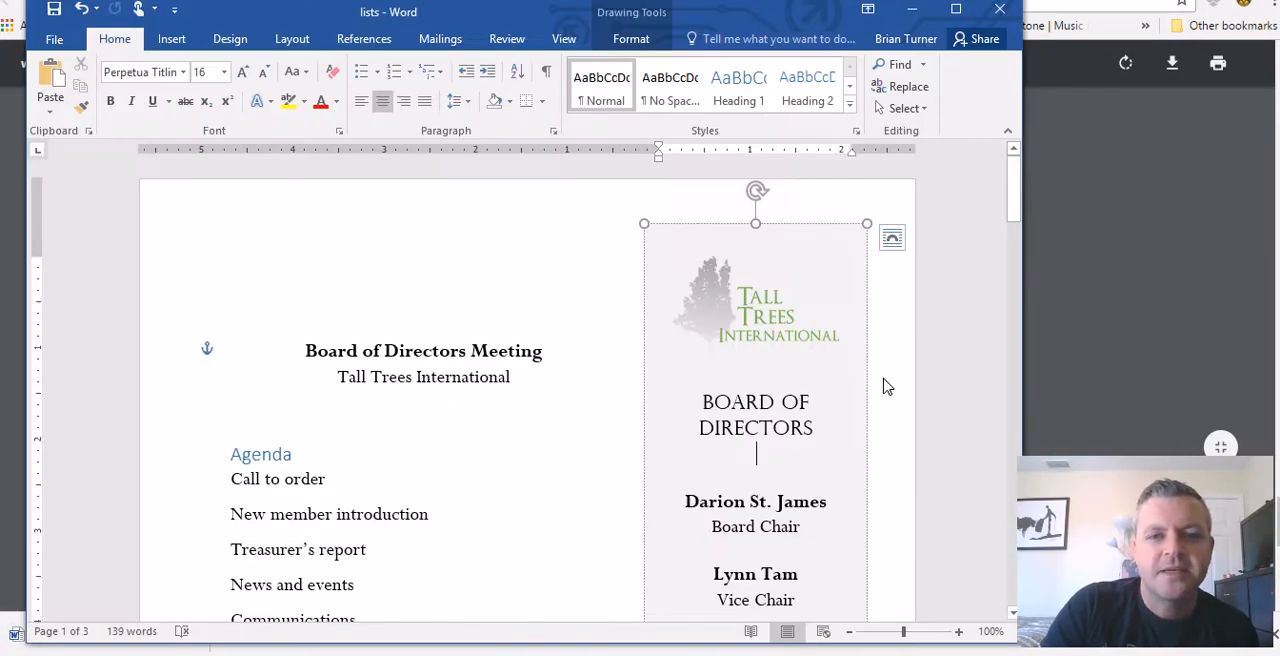
{"action": "left_click", "coordinate": [180, 44]}
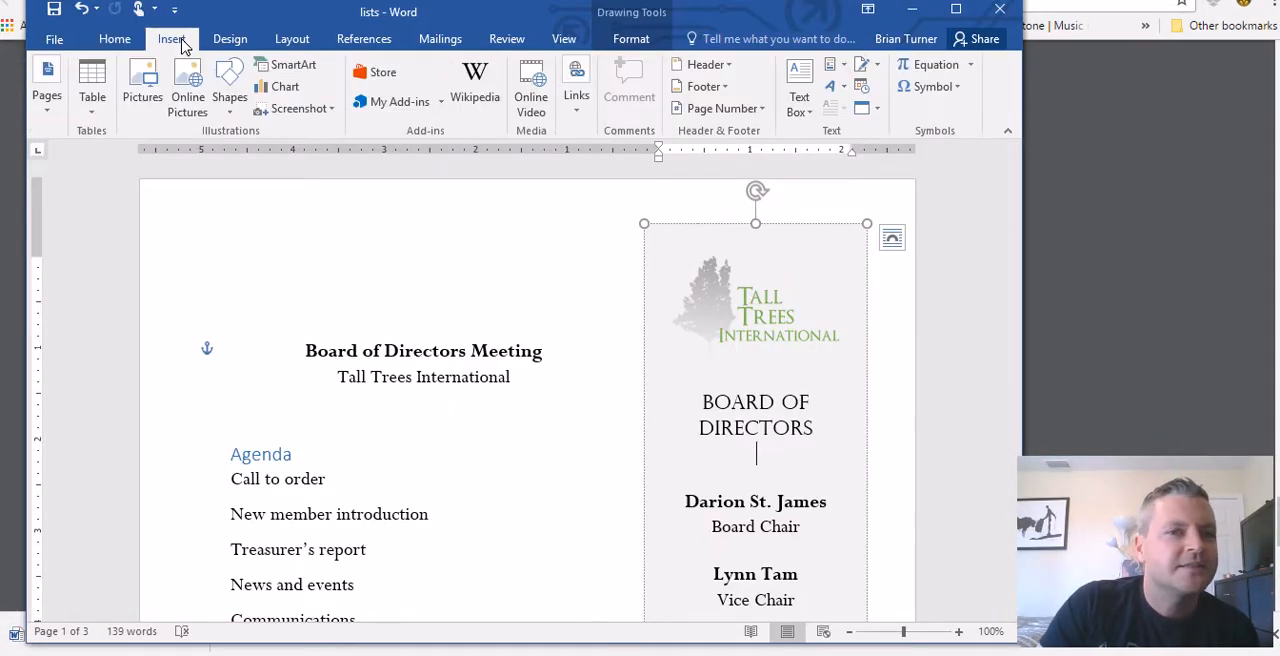
{"action": "left_click", "coordinate": [878, 110]}
{"action": "left_click", "coordinate": [896, 157]}
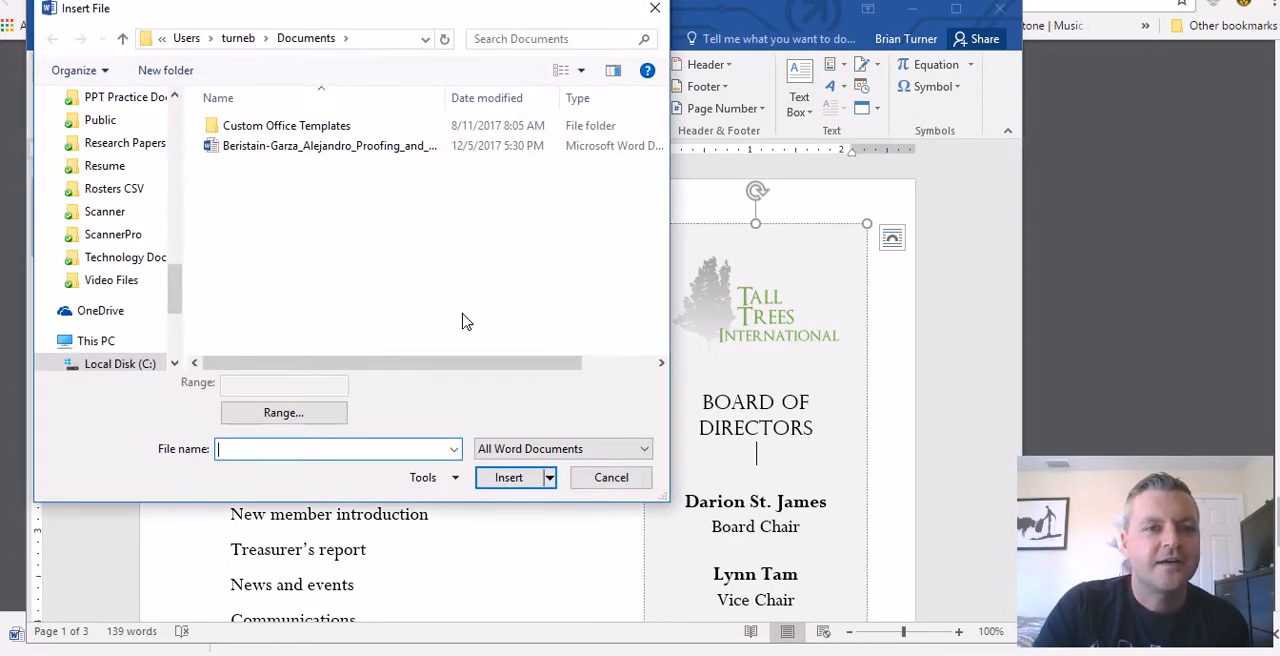
{"action": "left_click_drag", "start_coordinate": [177, 288], "coordinate": [180, 95]}
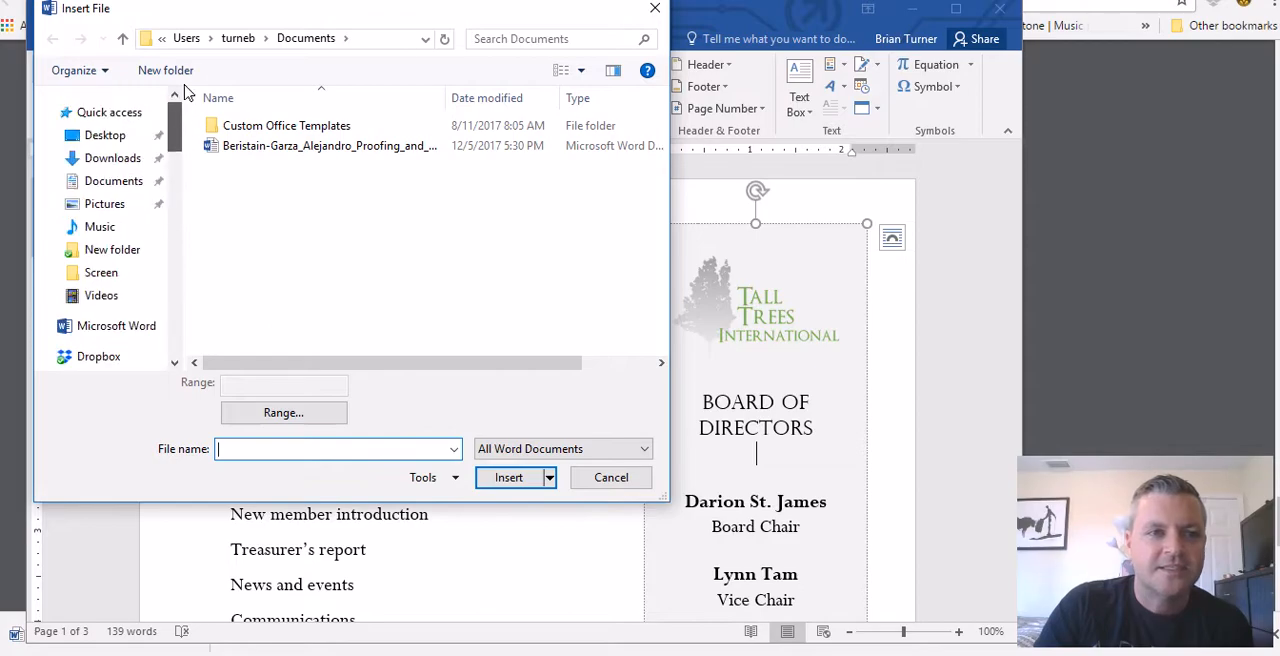
{"action": "left_click", "coordinate": [108, 136]}
{"action": "left_click", "coordinate": [296, 136]}
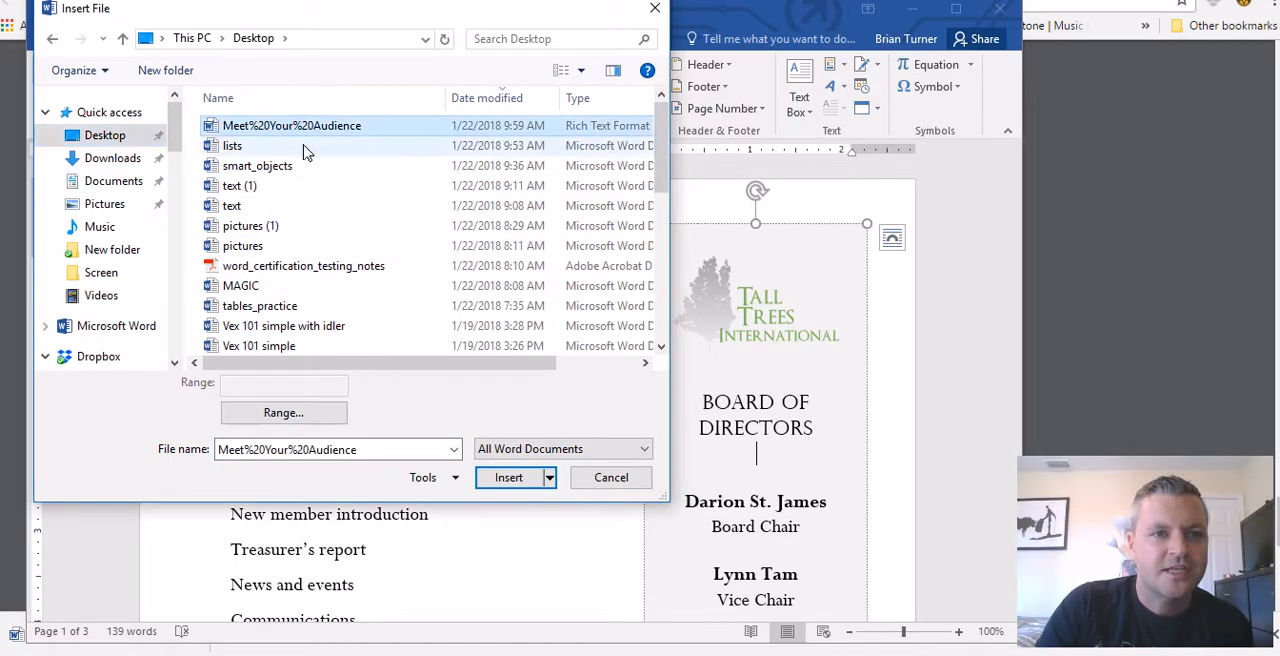
{"action": "left_click", "coordinate": [515, 484]}
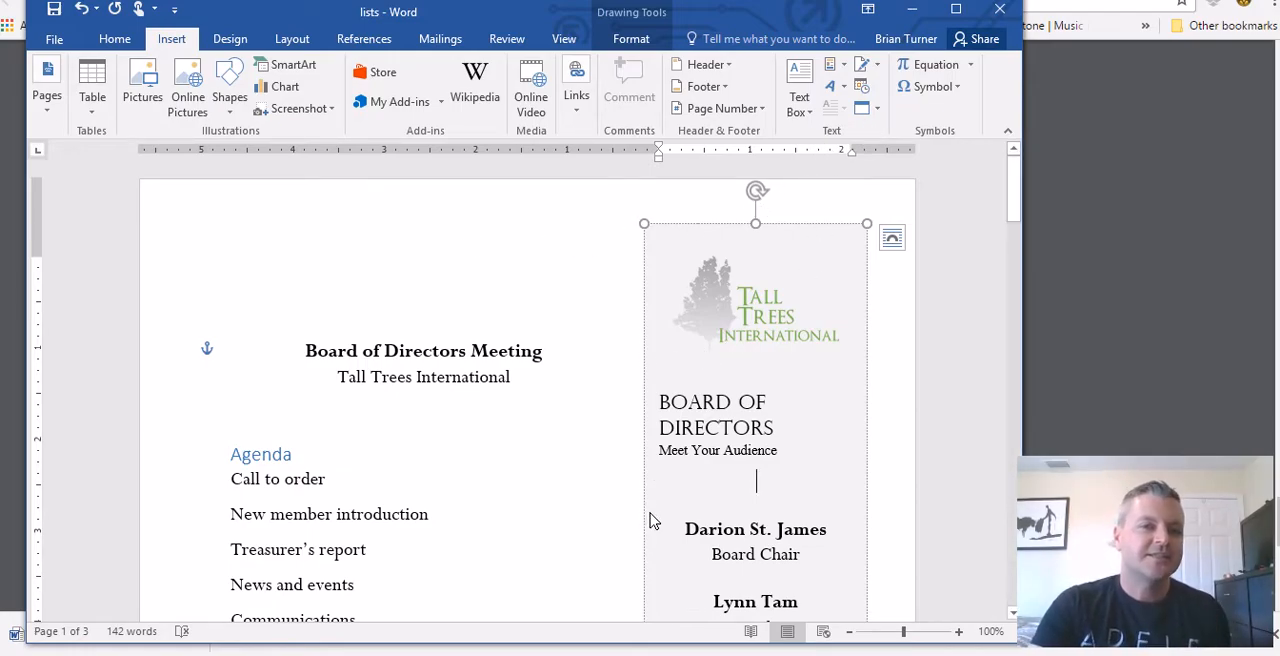
{"action": "left_click", "coordinate": [877, 110]}
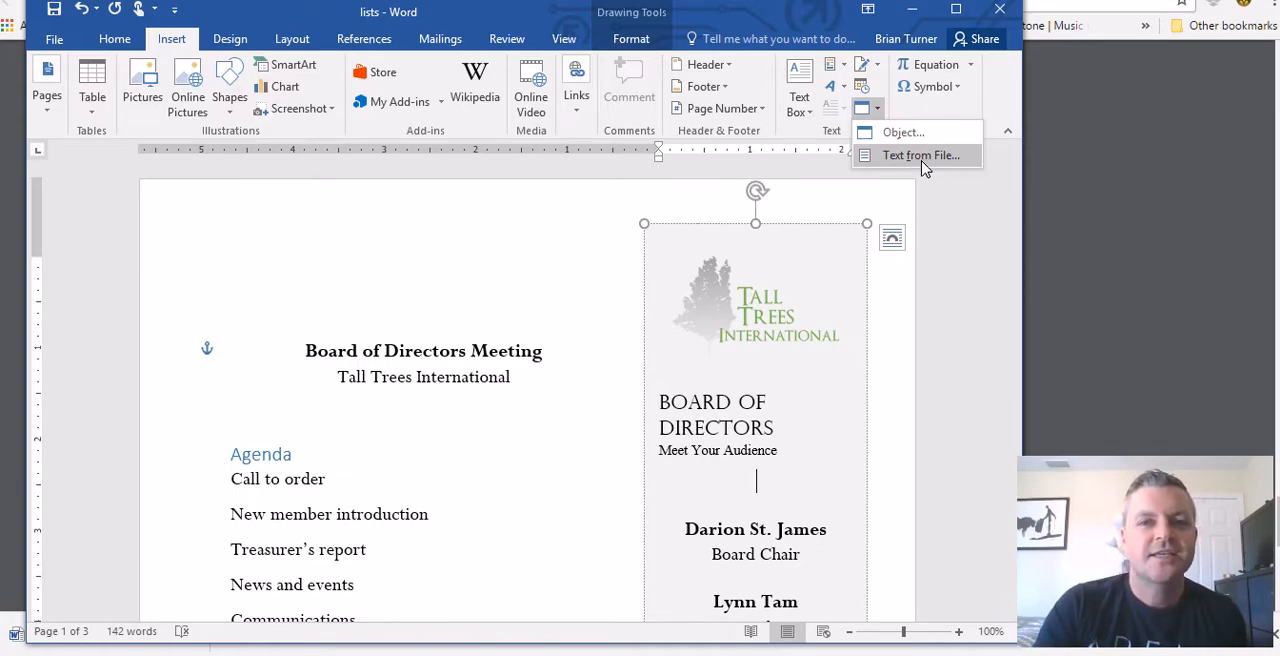
{"action": "left_click", "coordinate": [482, 272]}
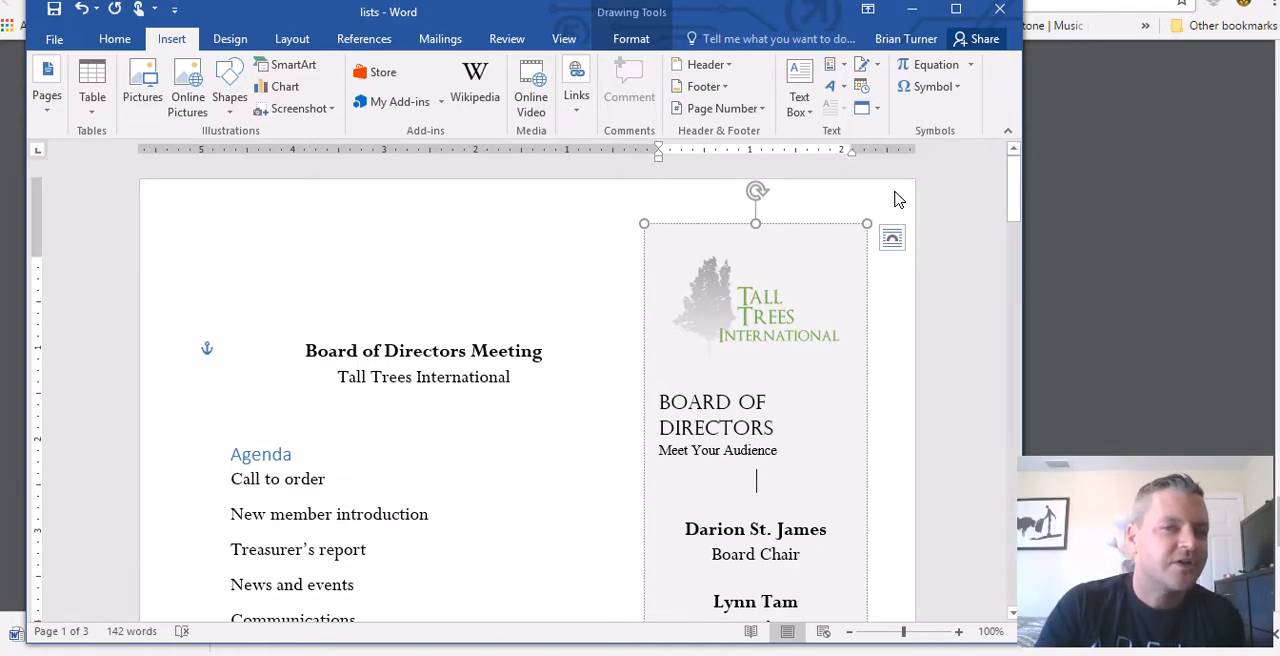
{"action": "left_click", "coordinate": [877, 108]}
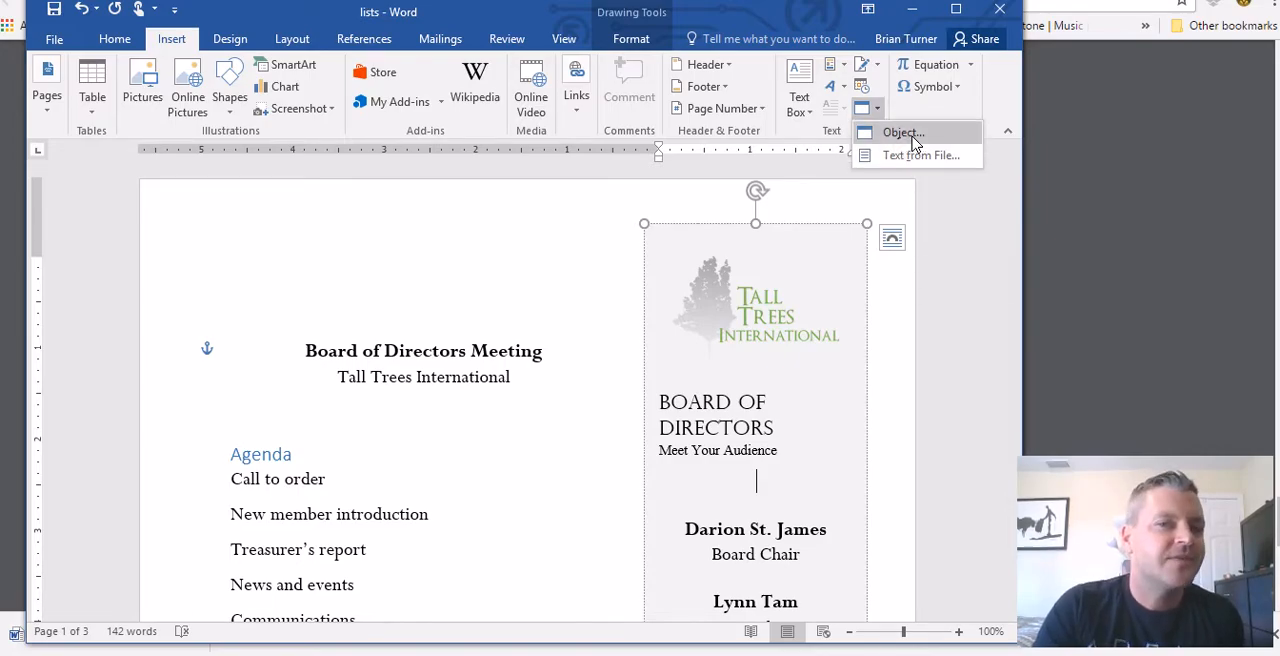
Step: Switch to the PDF notes and read task 36 on inspecting the document and removing personal information
{"action": "key", "text": "alt+Tab"}
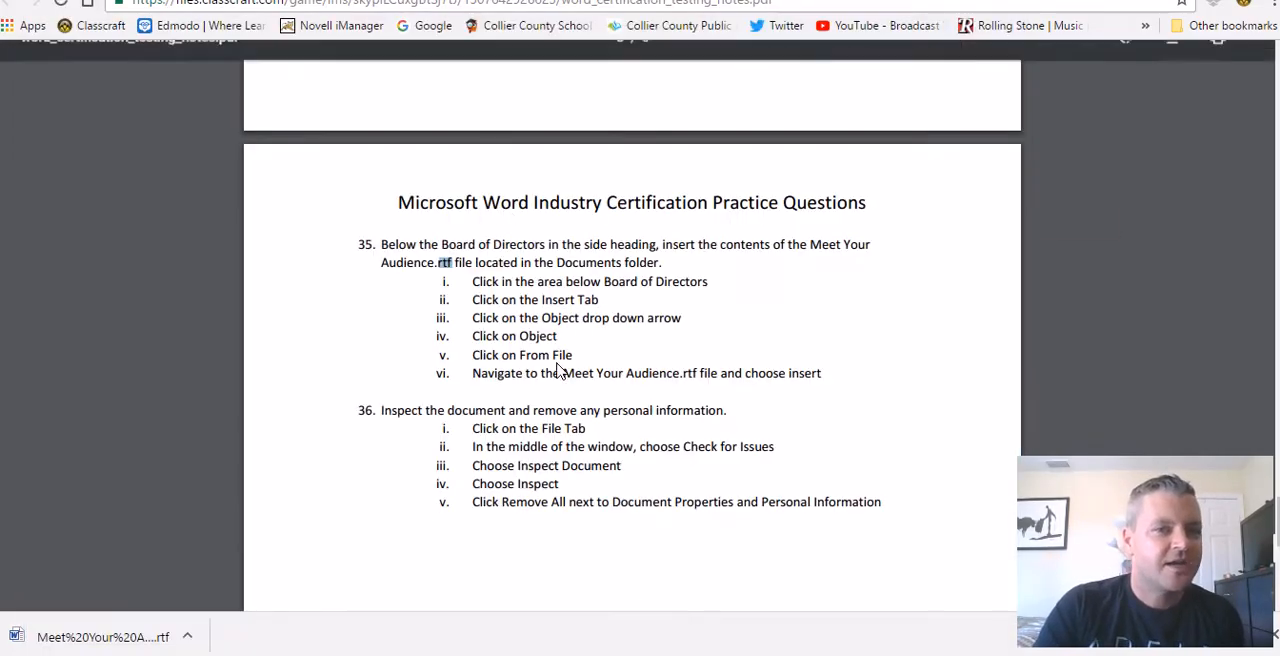
{"action": "scroll", "coordinate": [733, 434], "scroll_direction": "down", "scroll_amount": 2}
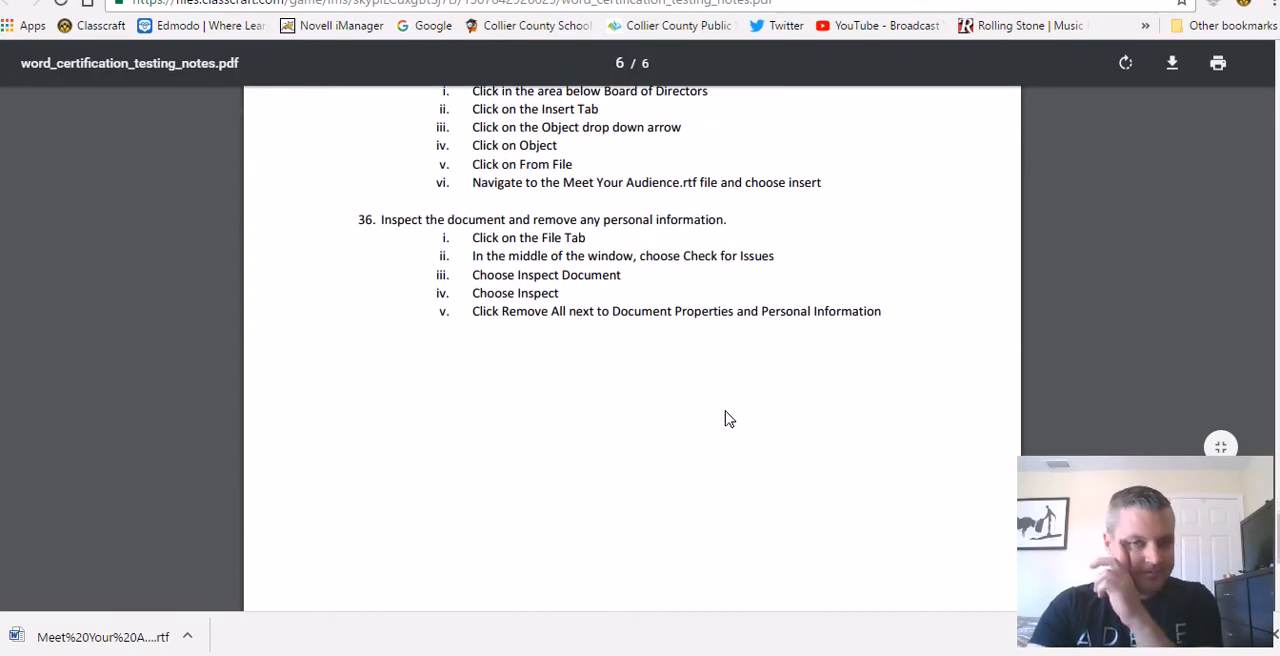
{"action": "scroll", "coordinate": [590, 330], "scroll_direction": "up", "scroll_amount": 2}
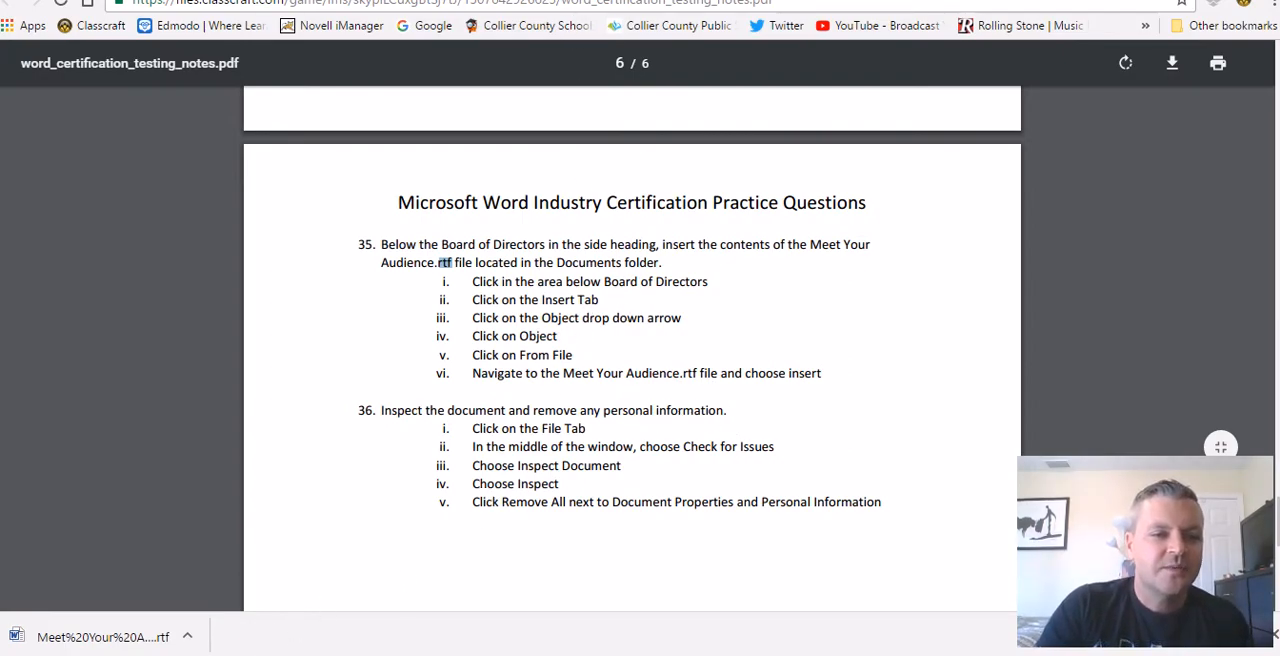
Step: Return to Word, save the document, run Document Inspector with the default checks selected, and review the results before closing them
{"action": "left_click", "coordinate": [232, 654]}
{"action": "left_click", "coordinate": [56, 40]}
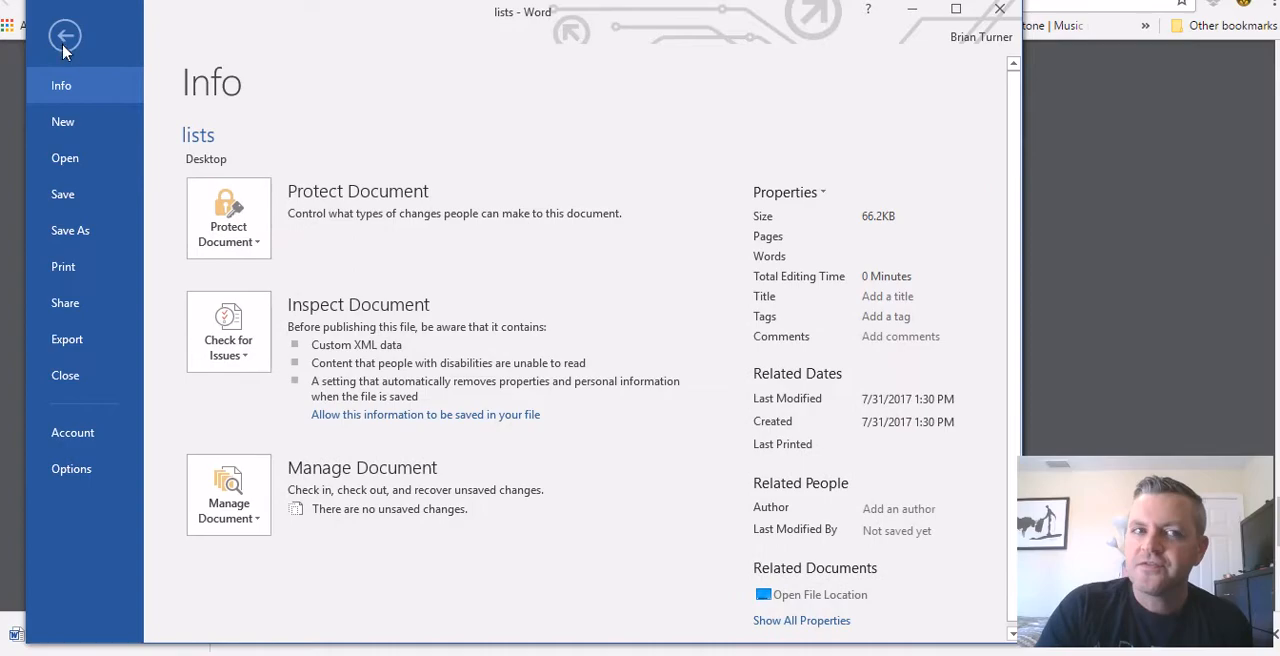
{"action": "left_click", "coordinate": [260, 370]}
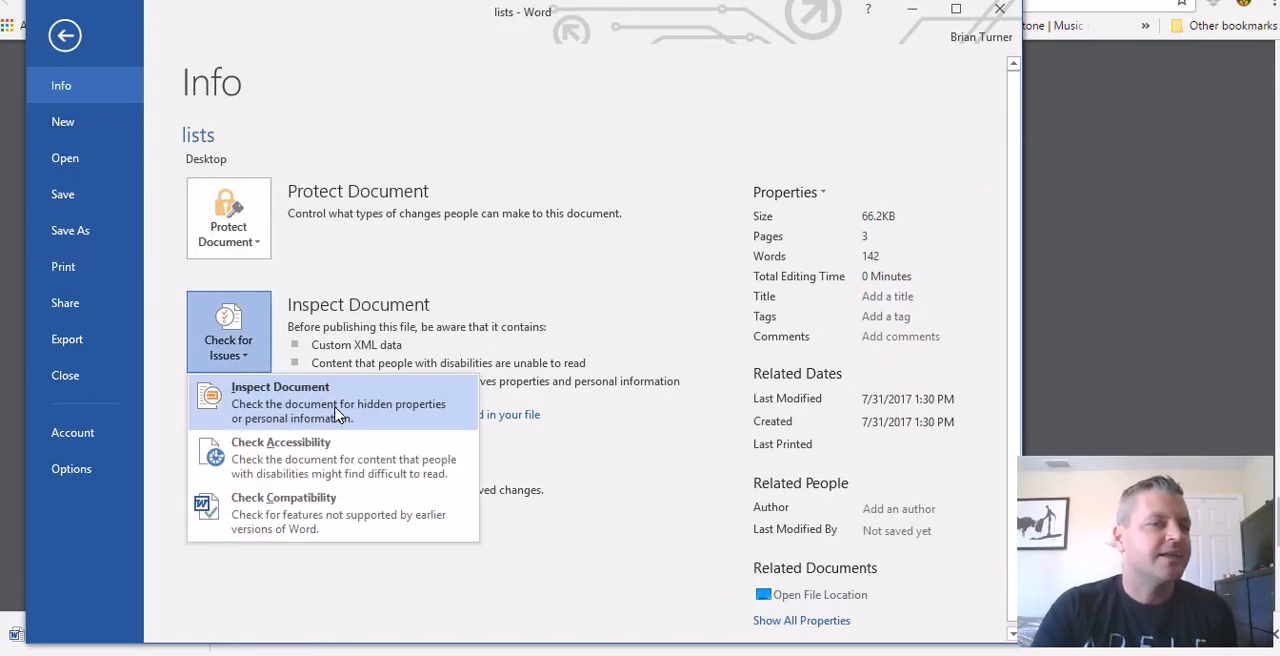
{"action": "left_click", "coordinate": [338, 415]}
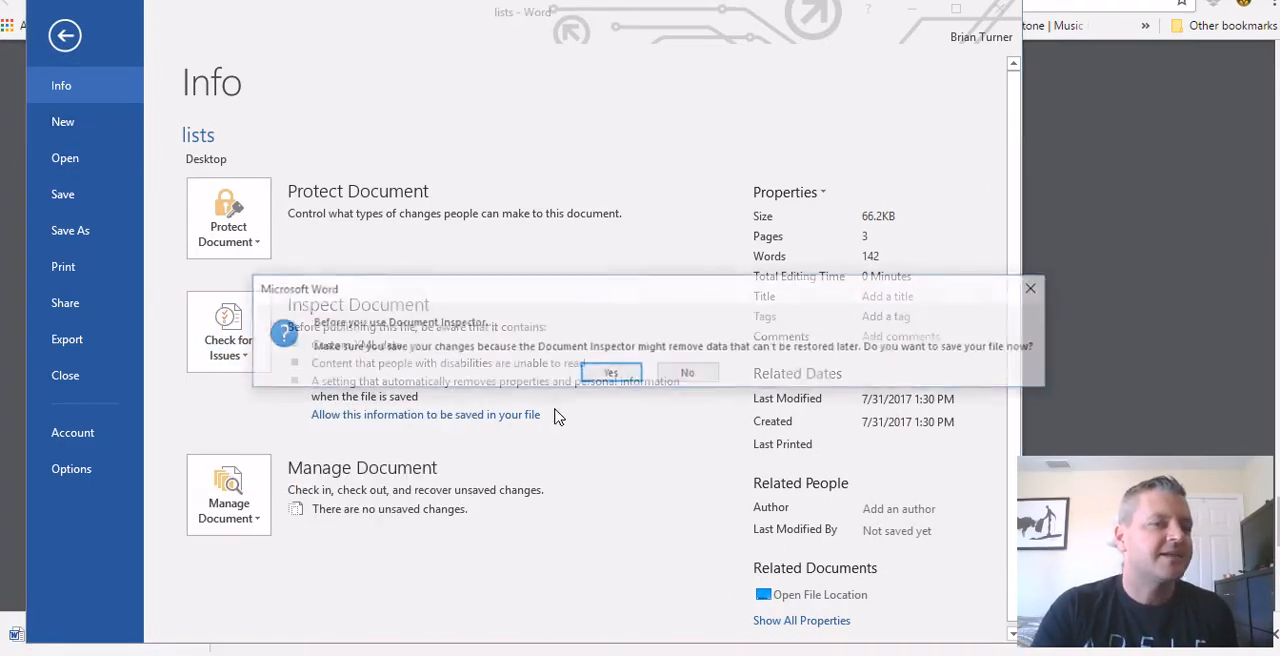
{"action": "left_click", "coordinate": [612, 374]}
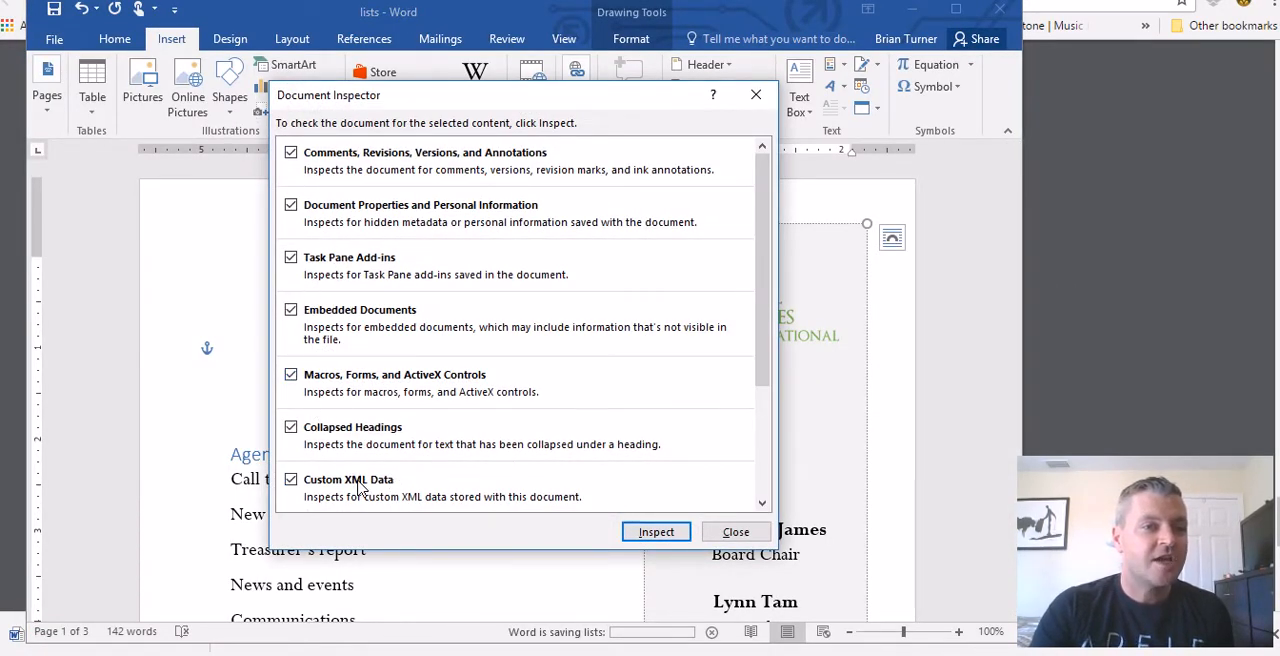
{"action": "left_click", "coordinate": [650, 532]}
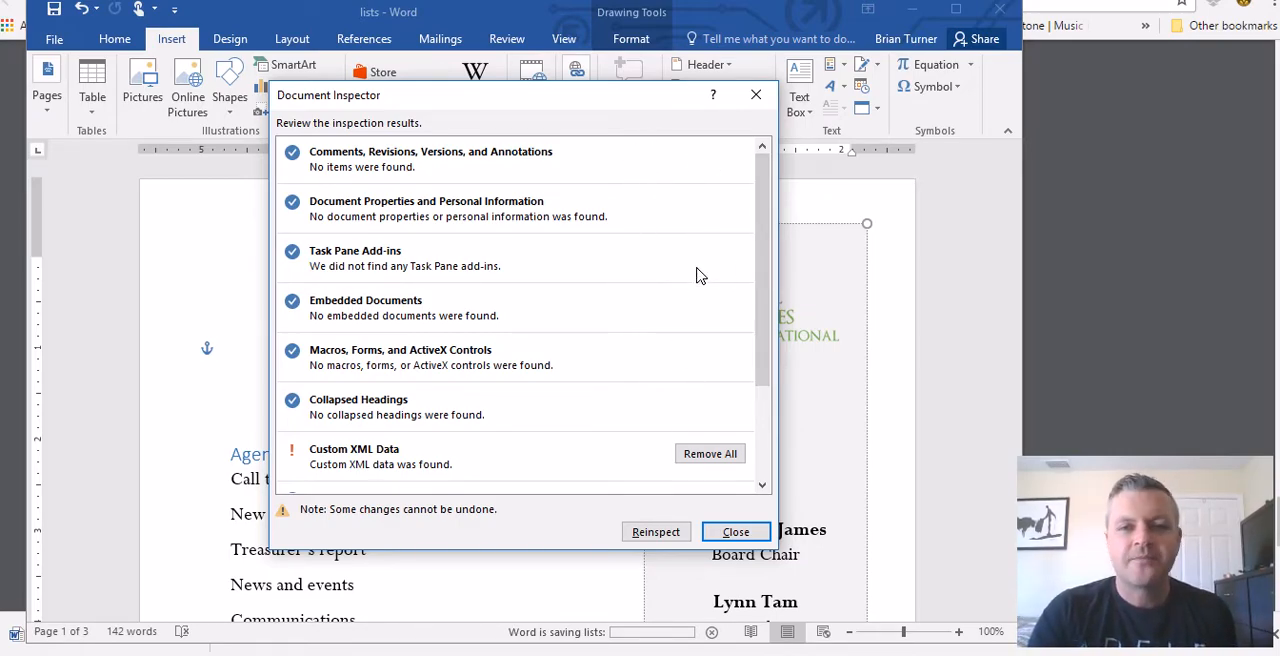
{"action": "scroll", "coordinate": [710, 400], "scroll_direction": "down", "scroll_amount": 3}
{"action": "scroll", "coordinate": [694, 371], "scroll_direction": "up", "scroll_amount": 3}
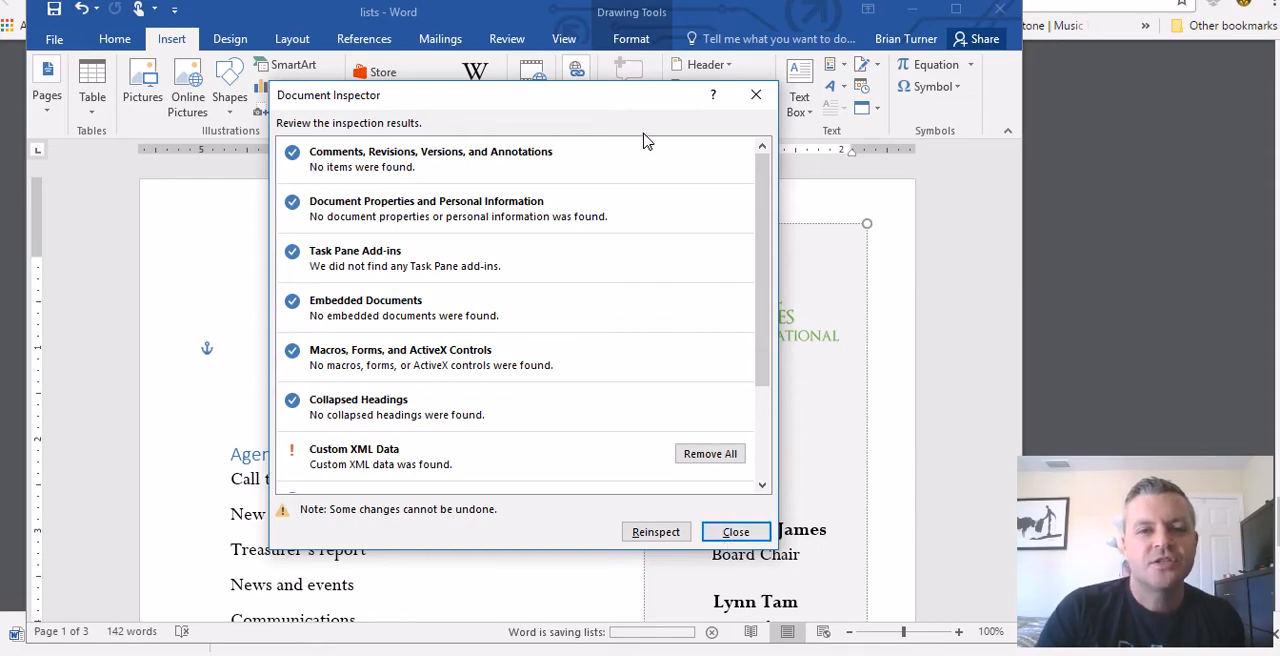
{"action": "left_click", "coordinate": [736, 532]}
Step: Show all properties of the document and examine the Status, Categories and Subject fields without entering anything
{"action": "left_click", "coordinate": [54, 40]}
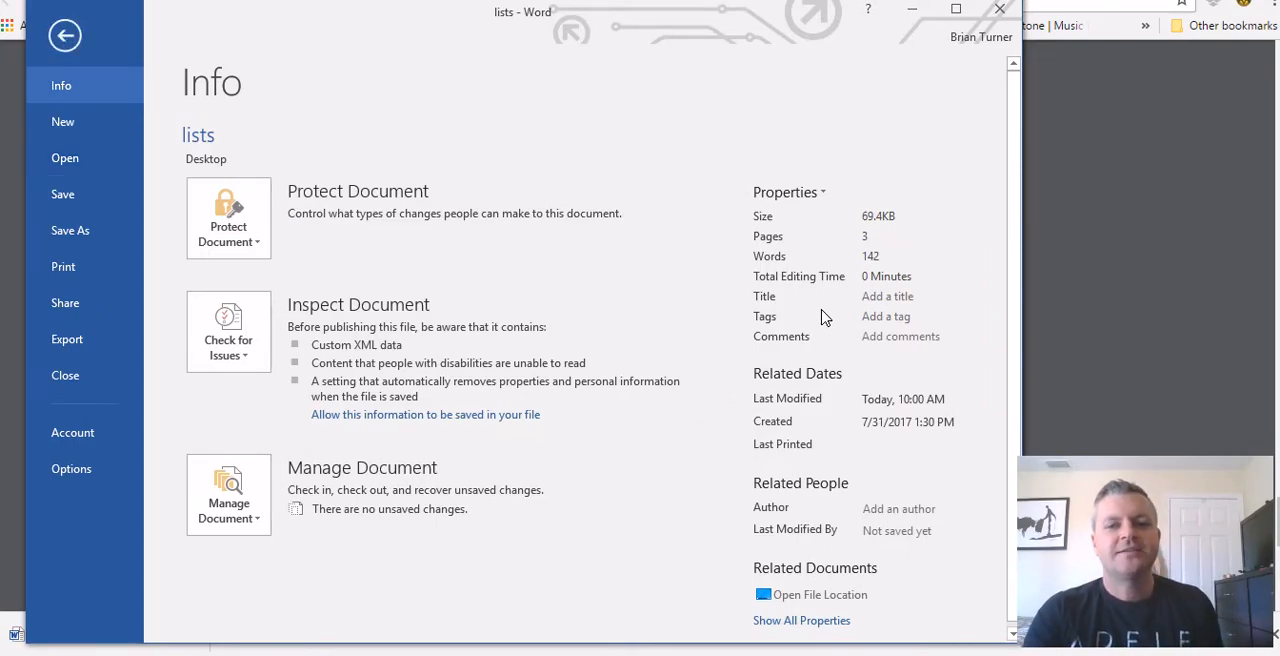
{"action": "left_click", "coordinate": [816, 618]}
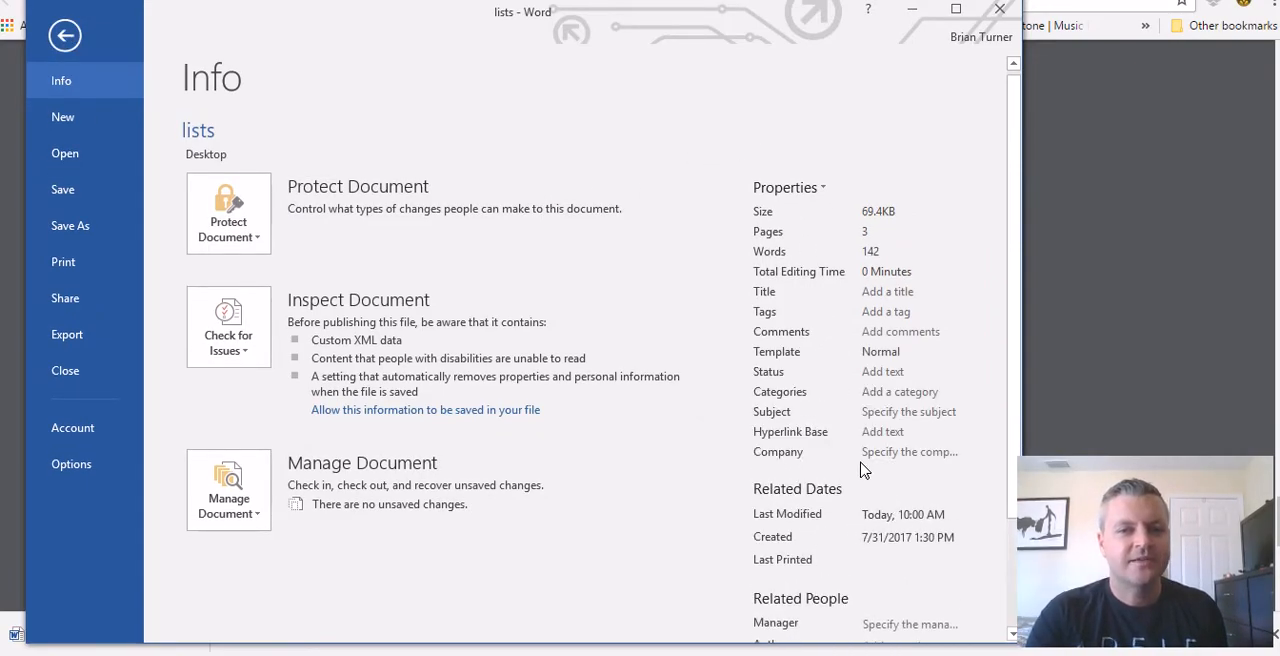
{"action": "left_click", "coordinate": [886, 372]}
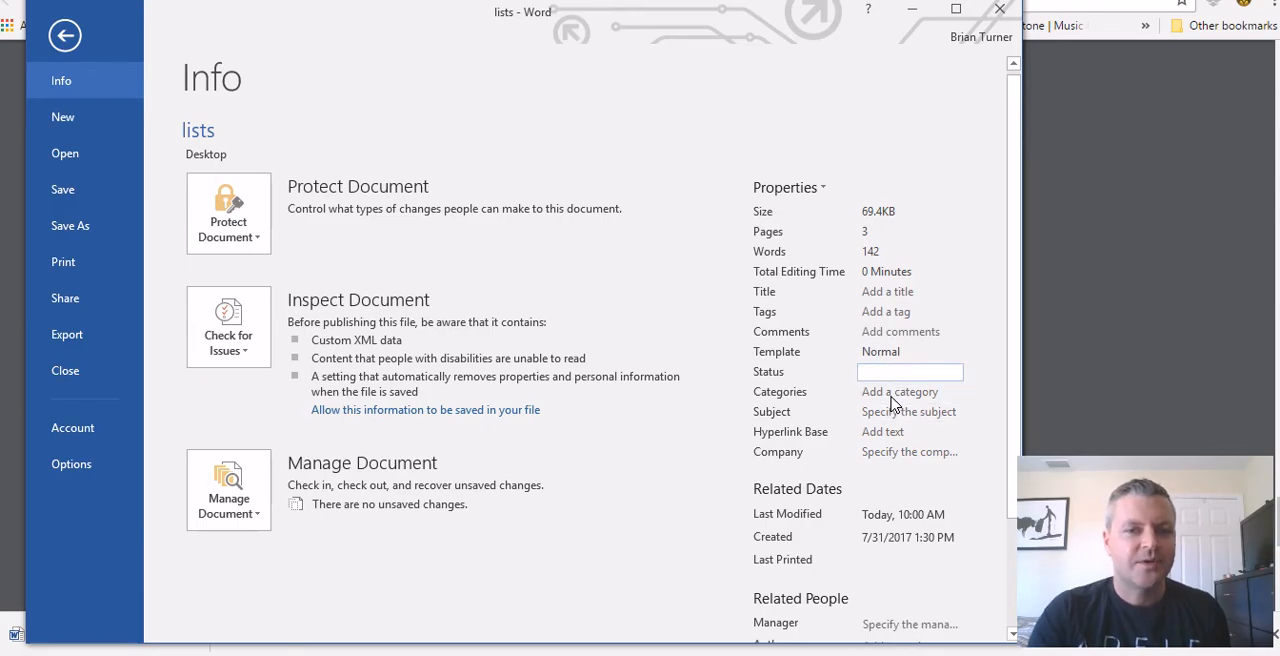
{"action": "left_click", "coordinate": [893, 392]}
{"action": "left_click", "coordinate": [897, 413]}
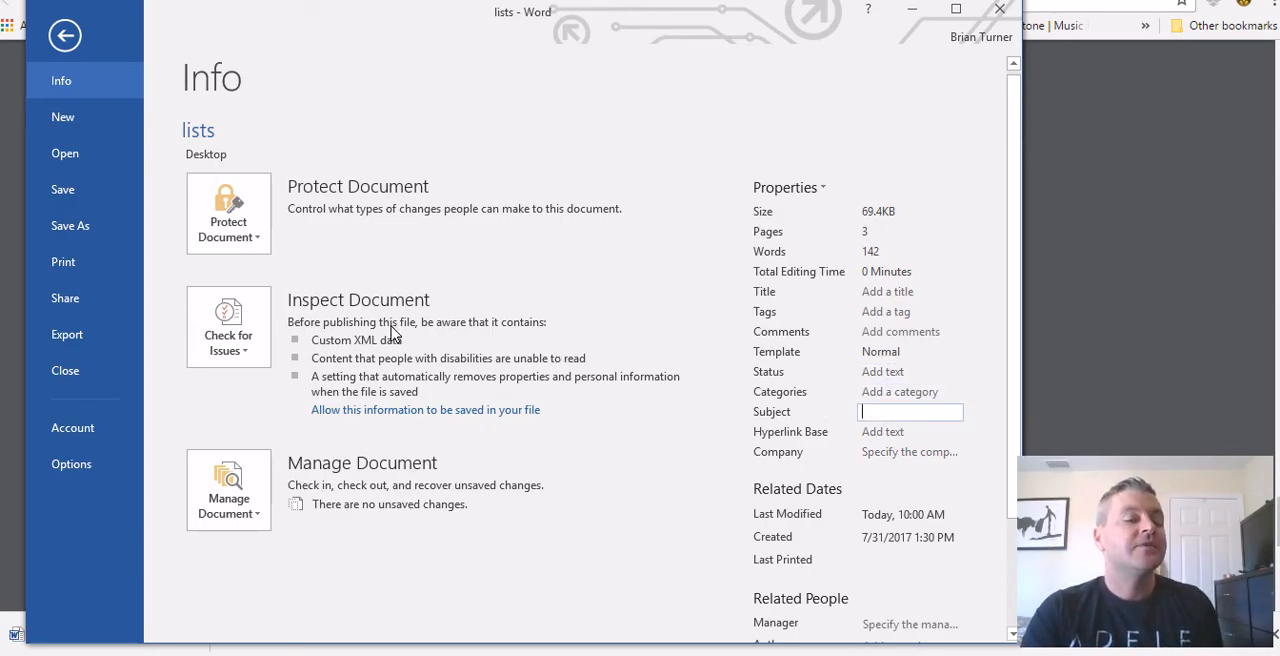
{"action": "left_click", "coordinate": [250, 340]}
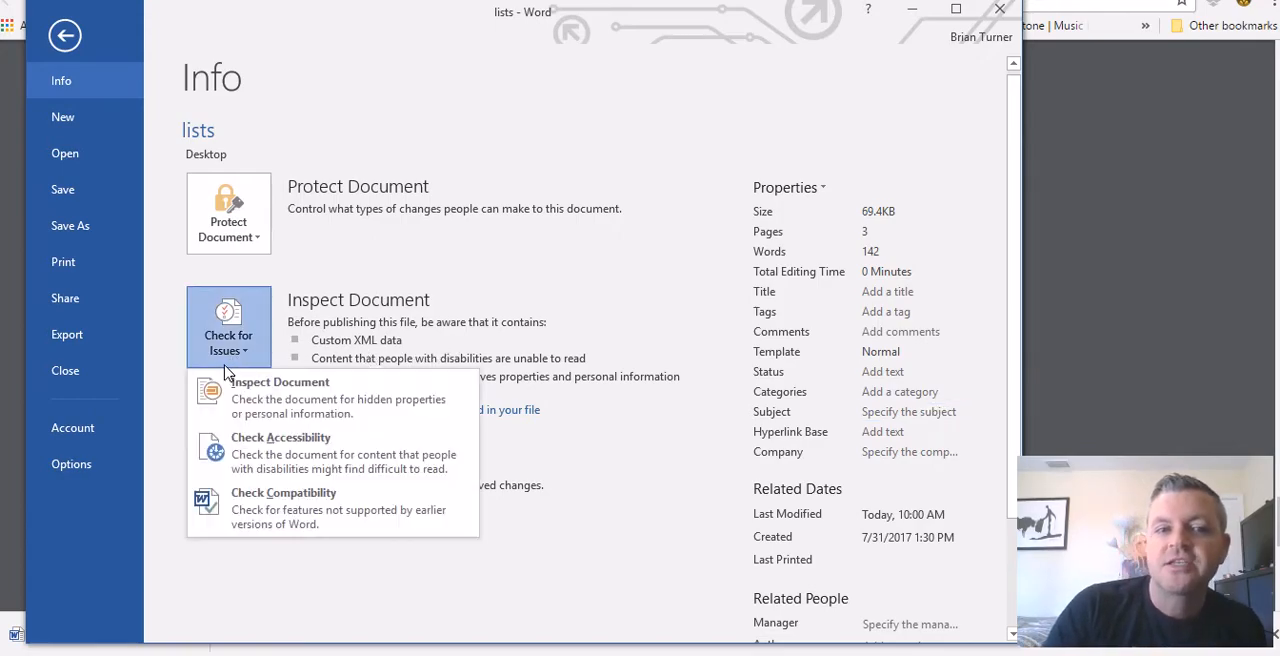
{"action": "left_click", "coordinate": [240, 395]}
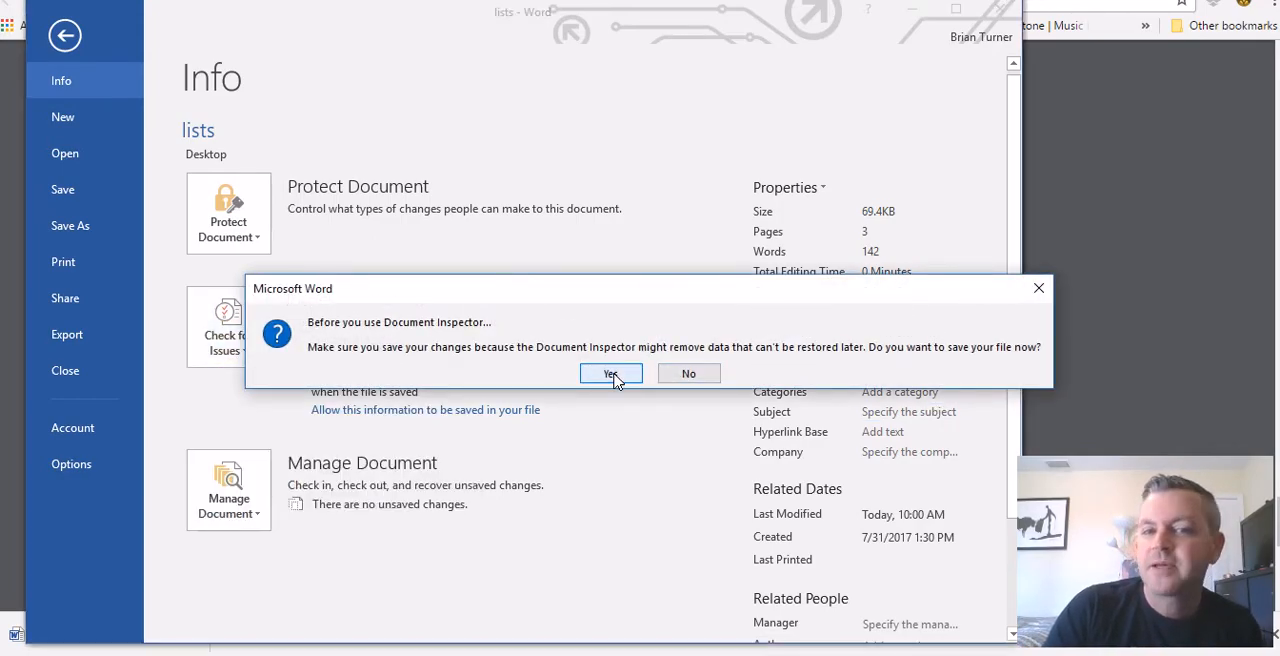
{"action": "left_click", "coordinate": [612, 373]}
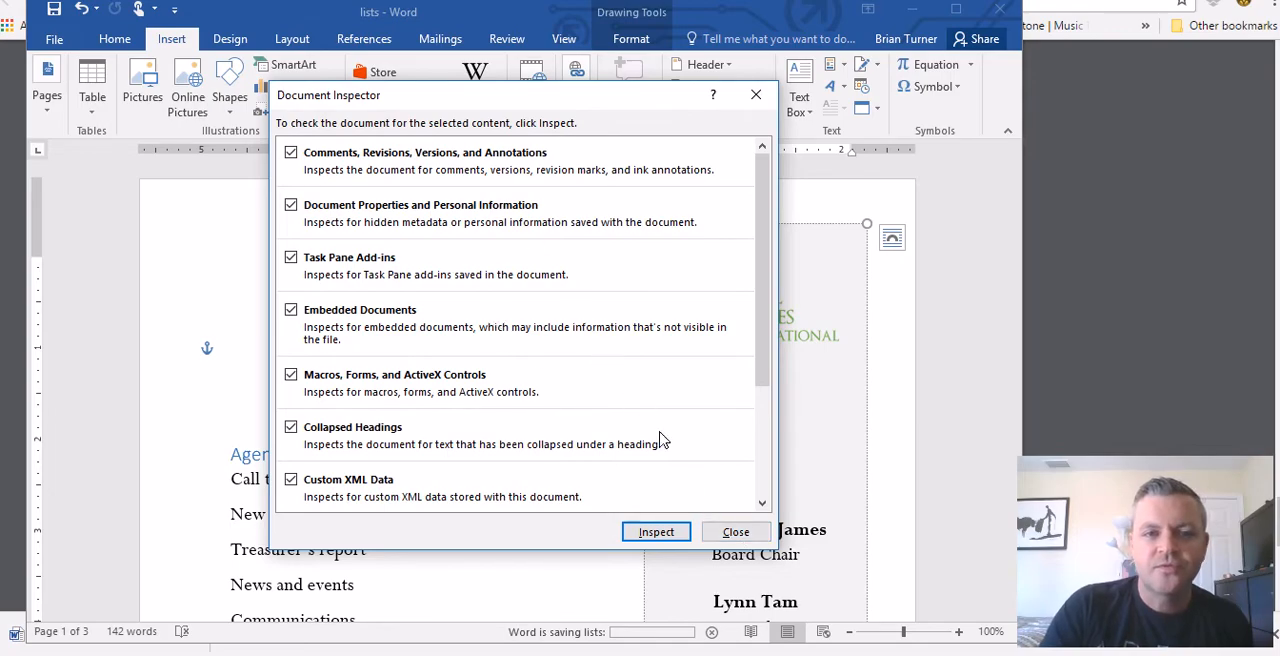
{"action": "left_click", "coordinate": [736, 532]}
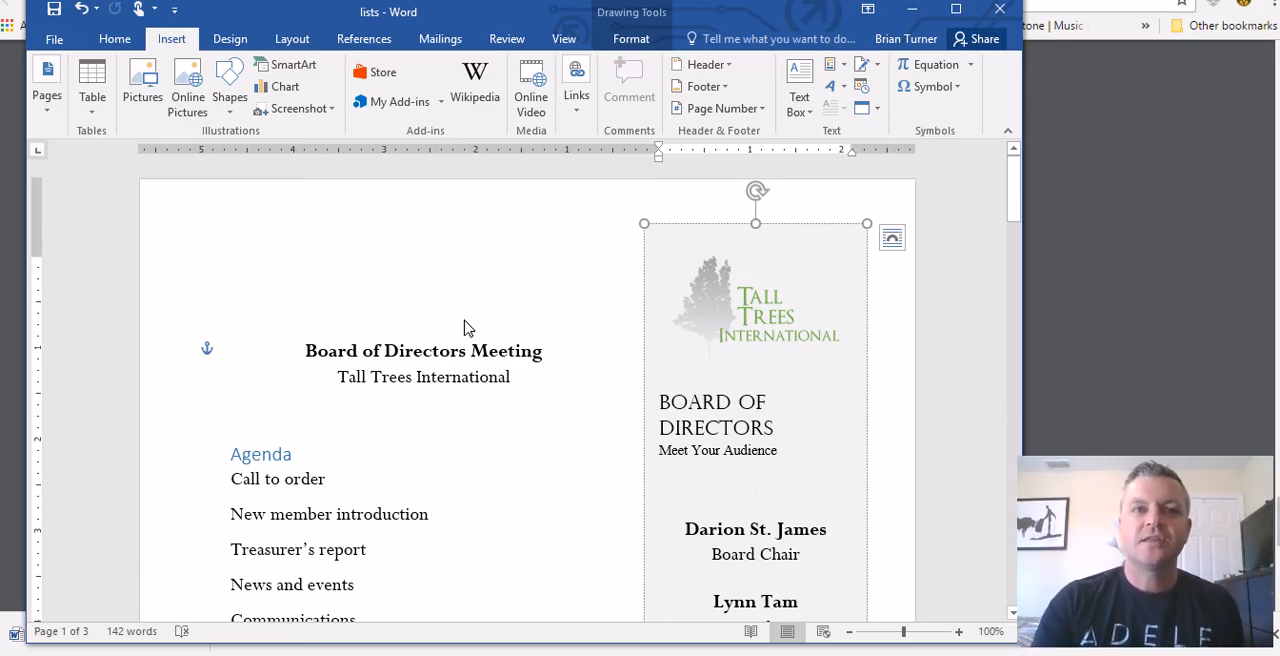
{"action": "left_click", "coordinate": [524, 383]}
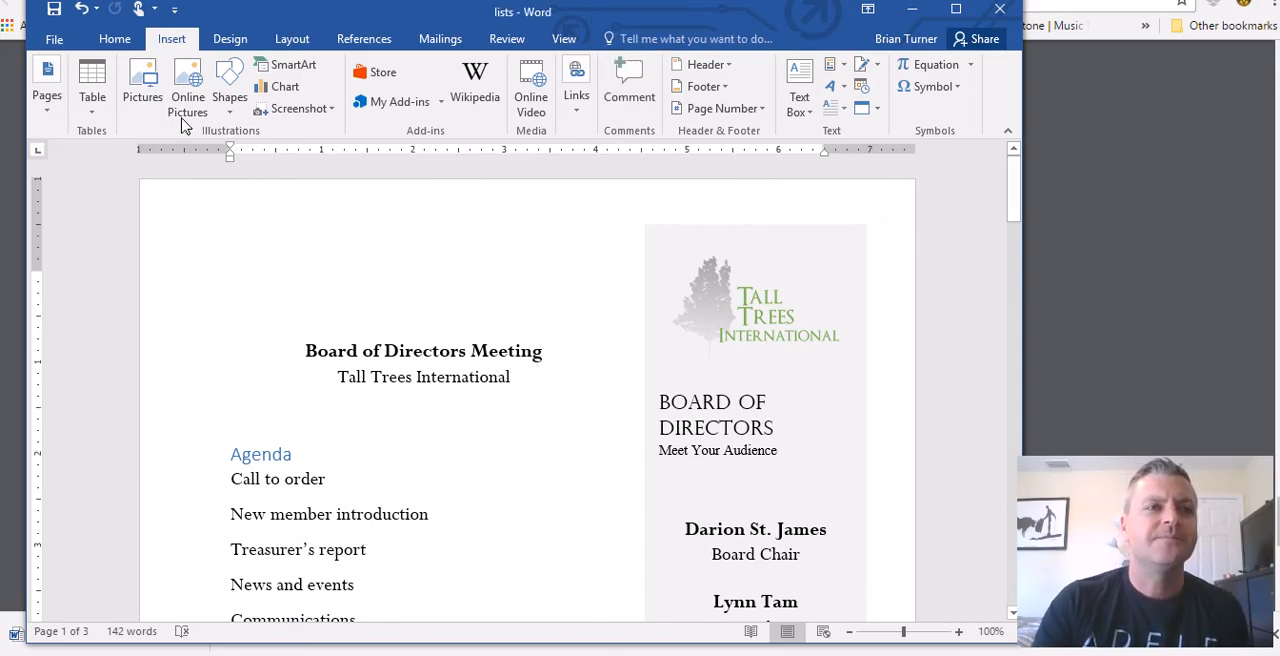